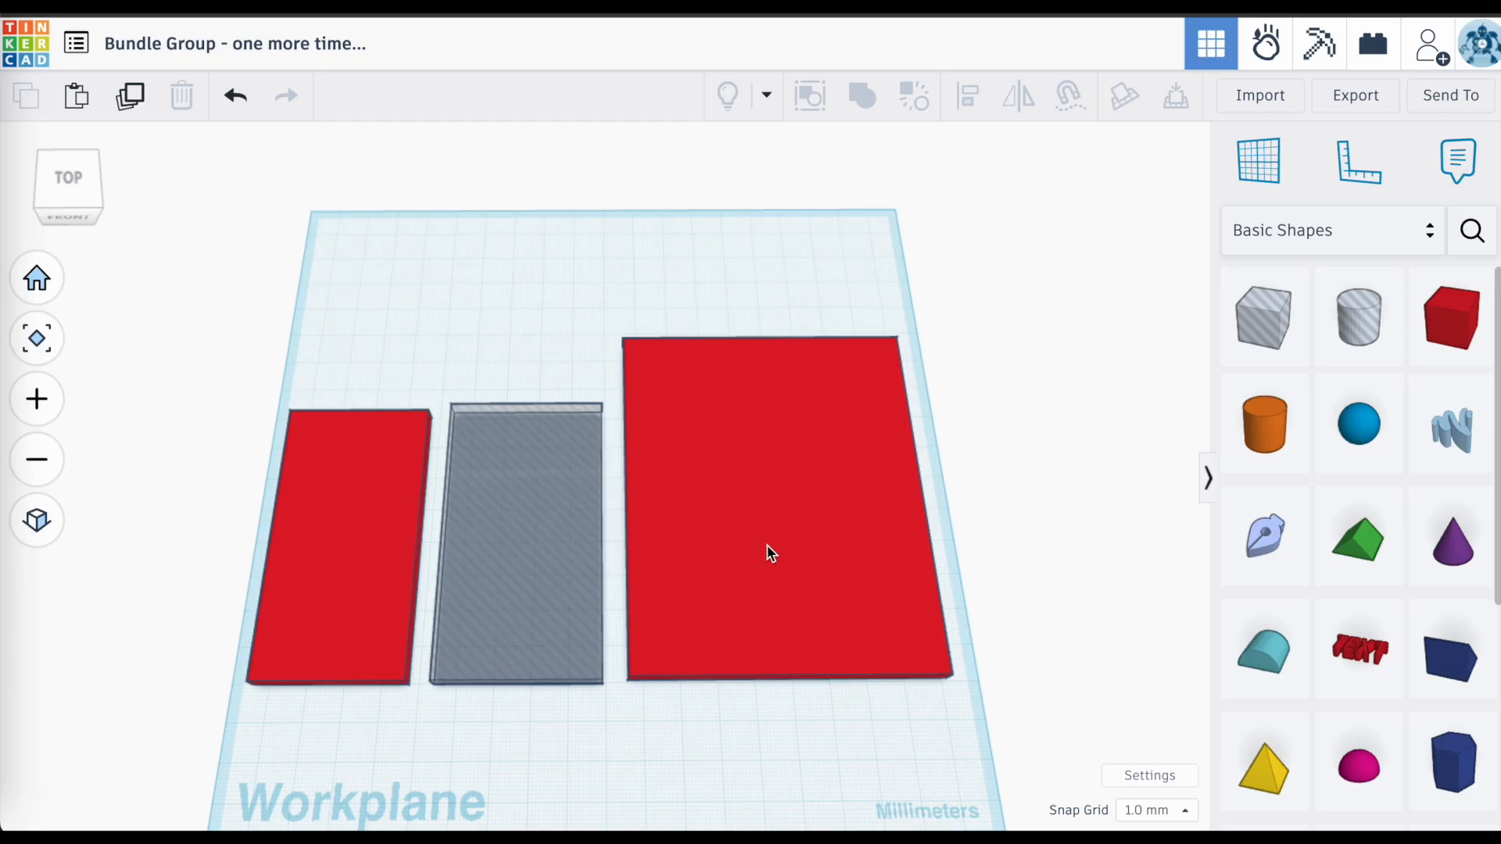
Move the small red plate onto the hole plate and align both on their centers across the width
{"action": "left_click_drag", "start_coordinate": [342, 574], "coordinate": [516, 578]}
{"action": "left_click_drag", "start_coordinate": [555, 766], "coordinate": [526, 560]}
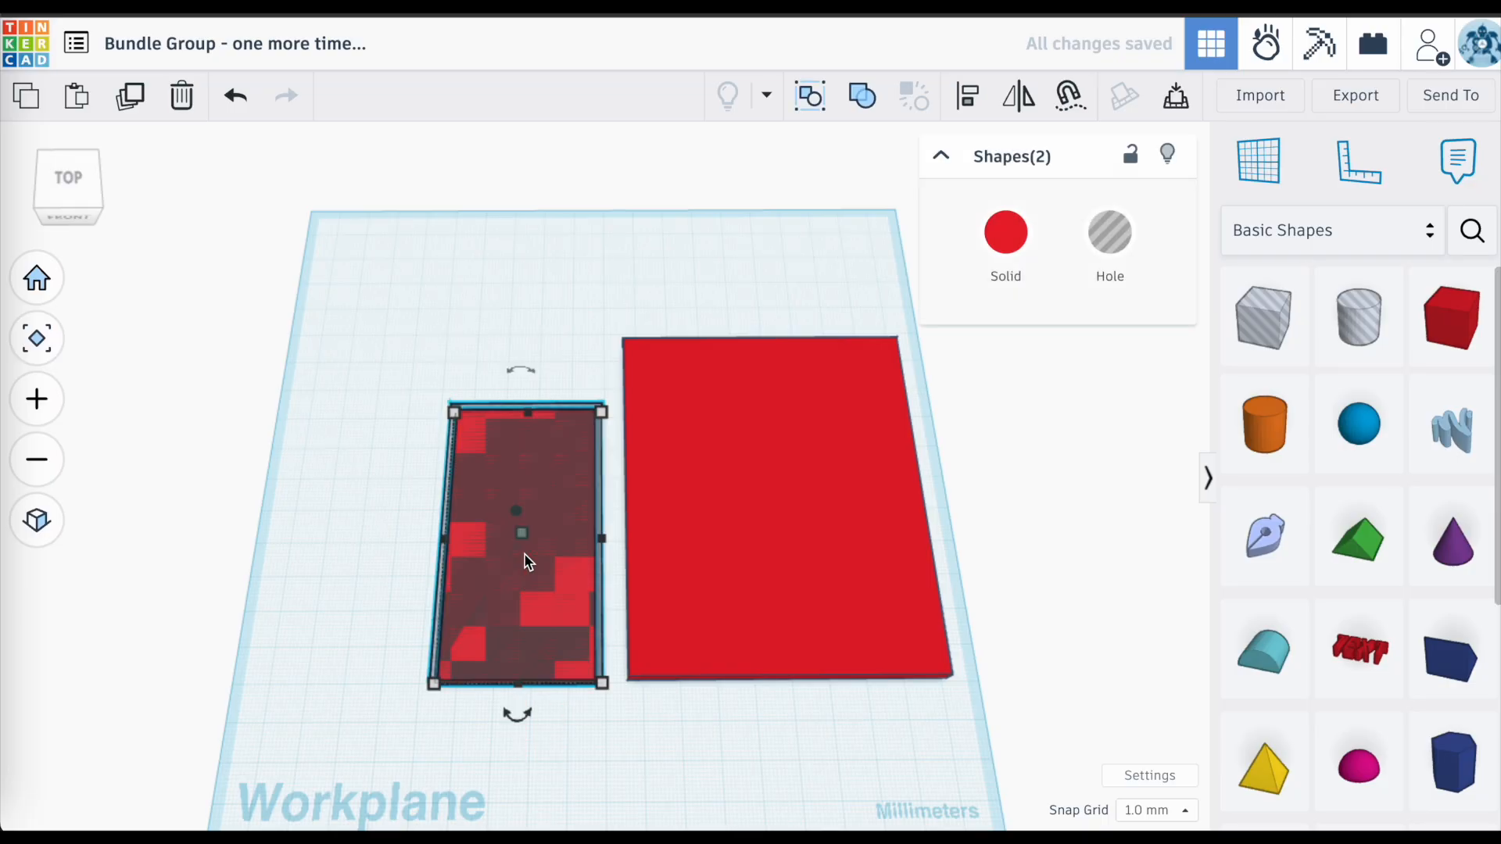
{"action": "key", "text": "l"}
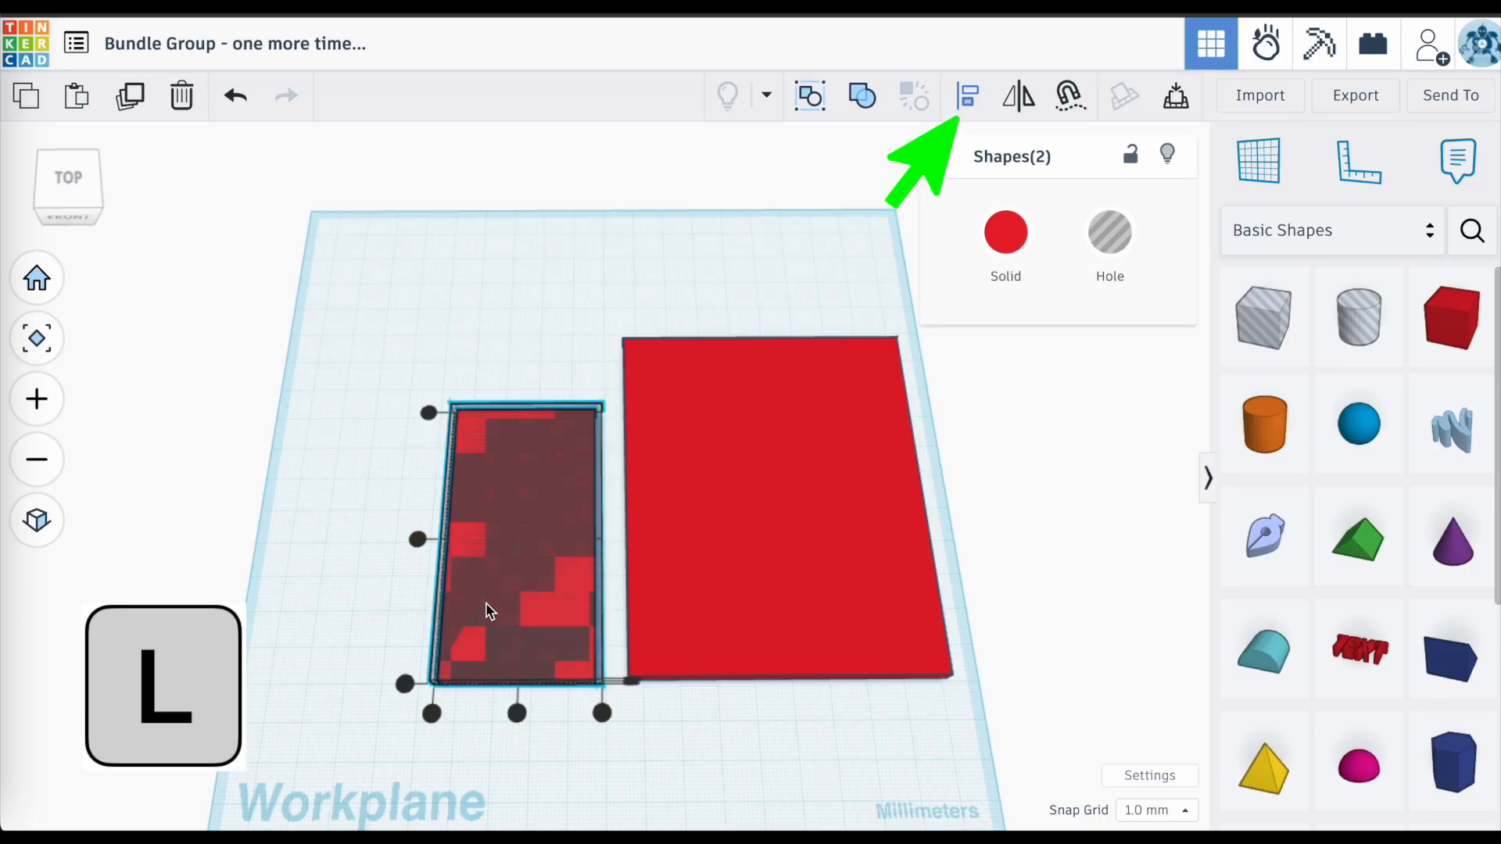
{"action": "left_click", "coordinate": [517, 713]}
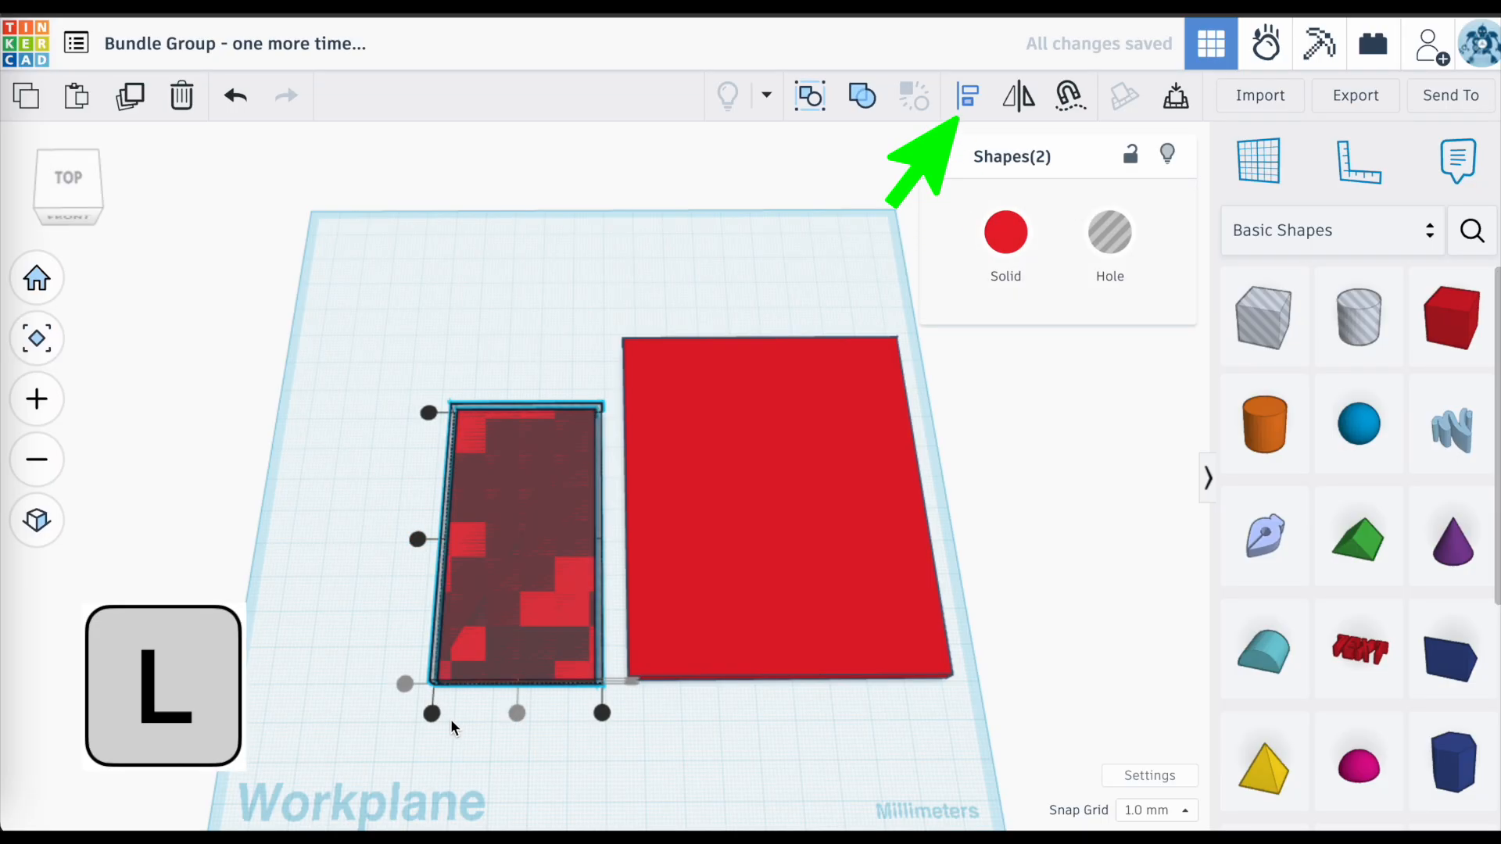
{"action": "left_click", "coordinate": [369, 582]}
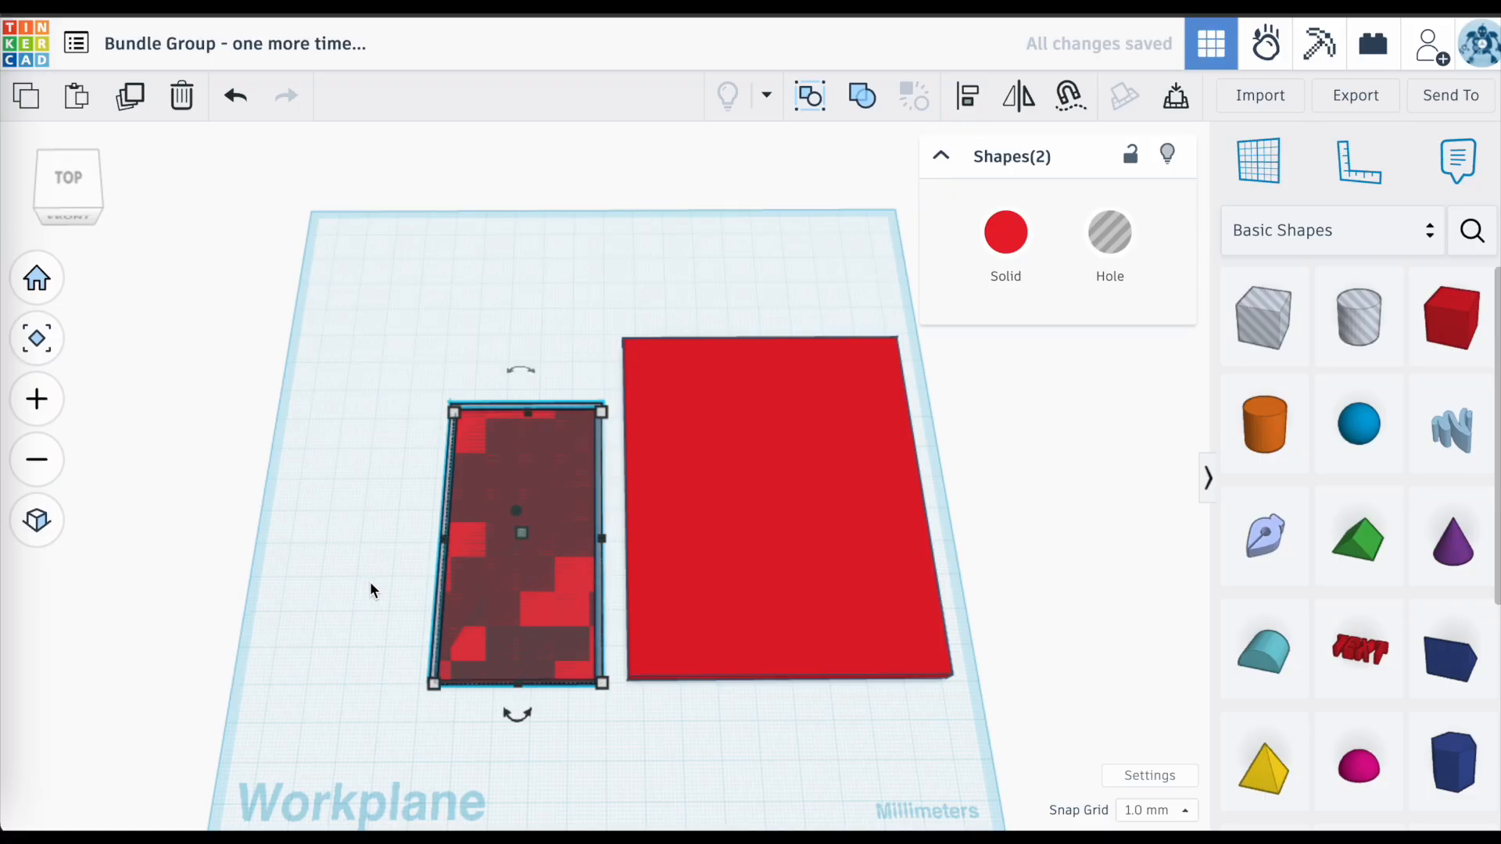
Group the small red plate with the hole plate and change the group type from Union to Bundle
{"action": "right_click_drag", "start_coordinate": [471, 526], "coordinate": [472, 589]}
{"action": "scroll", "coordinate": [495, 539], "scroll_direction": "up", "scroll_amount": 5}
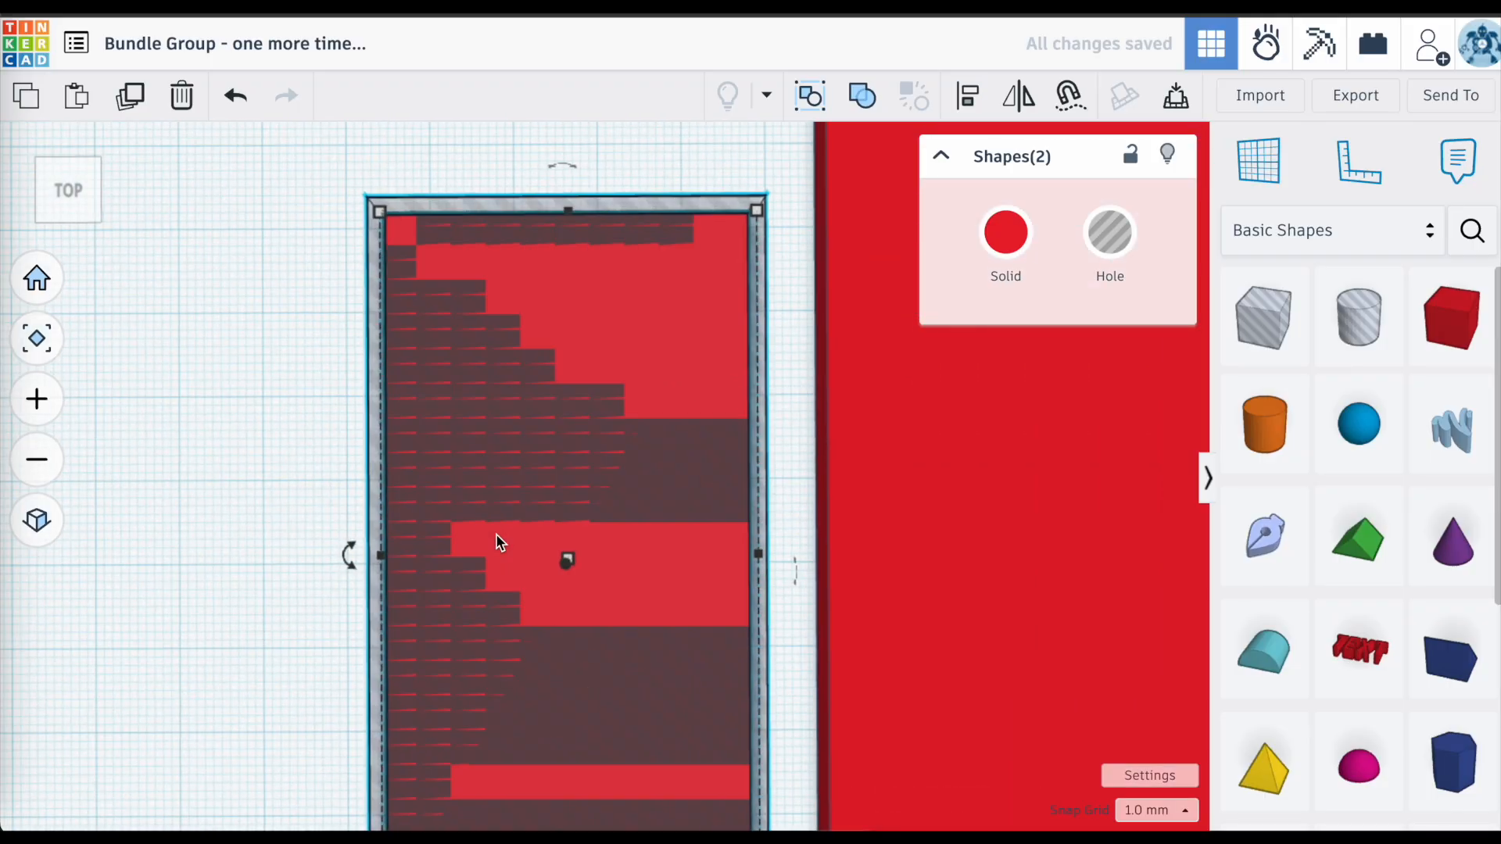
{"action": "right_click_drag", "start_coordinate": [500, 479], "coordinate": [469, 292]}
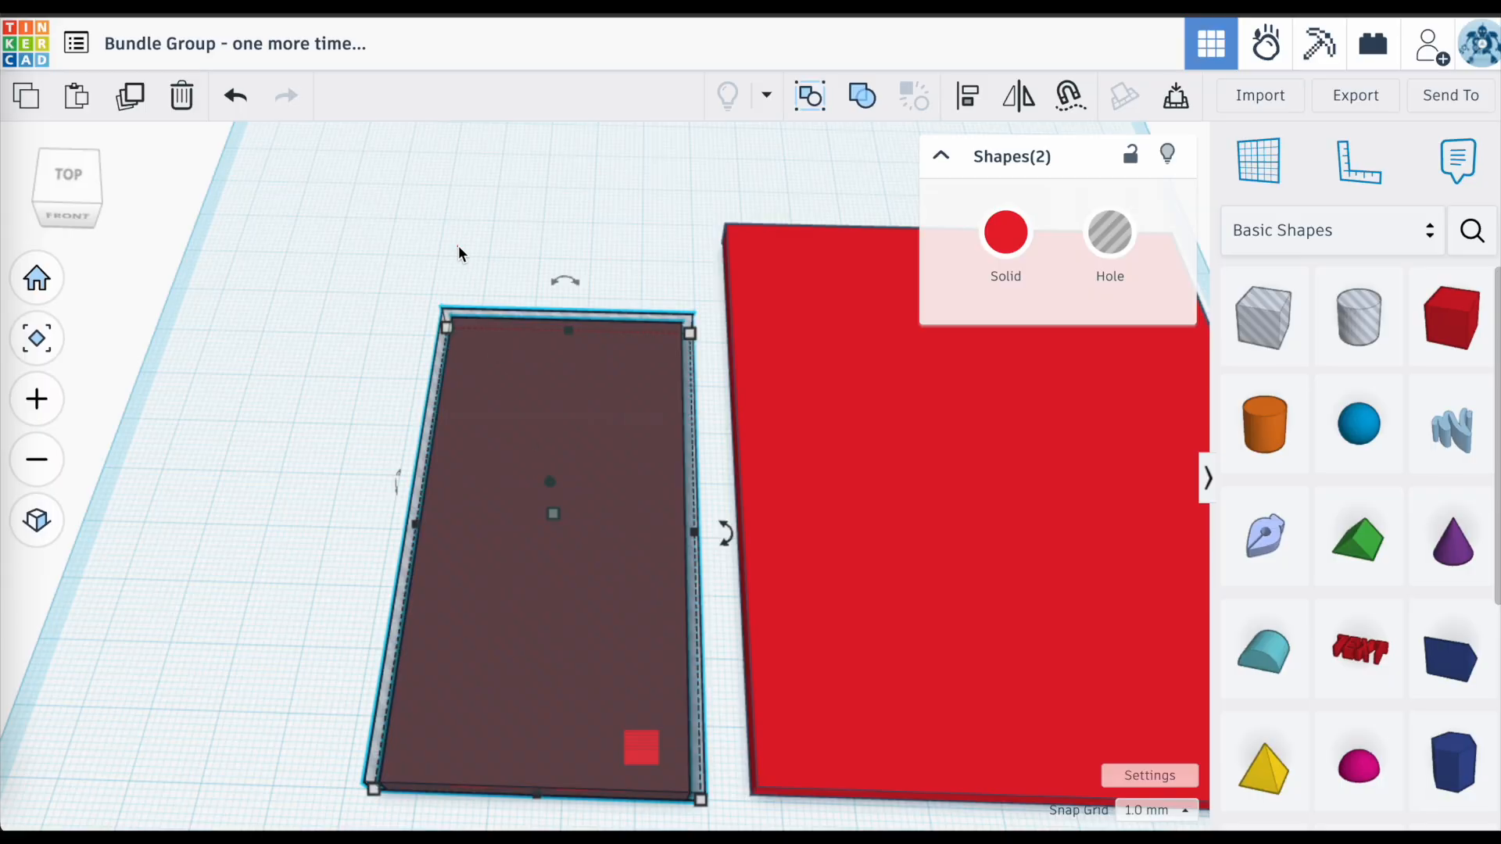
{"action": "left_click_drag", "start_coordinate": [458, 249], "coordinate": [588, 424]}
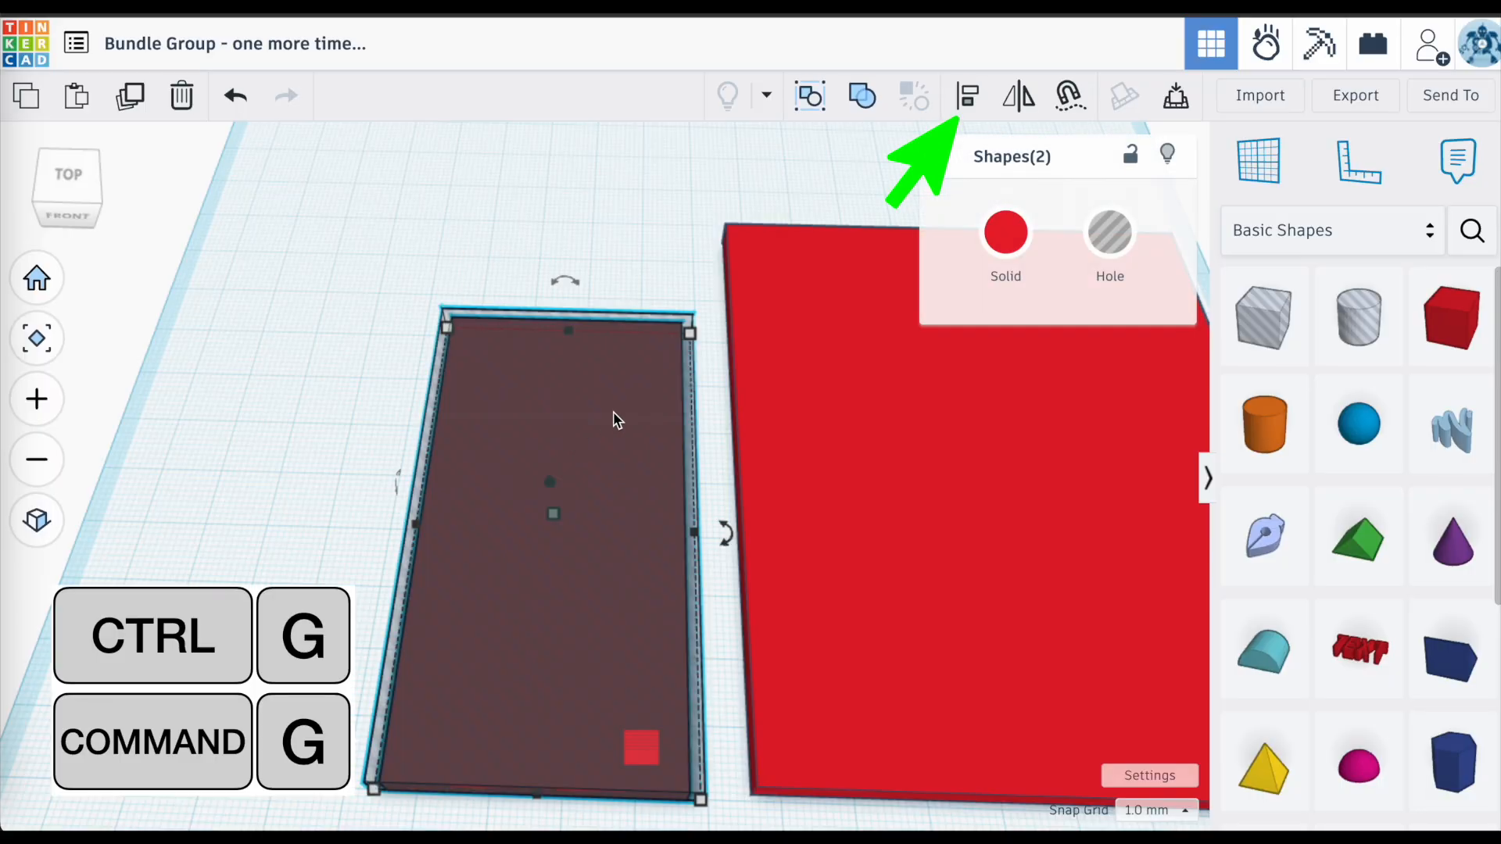
{"action": "left_click", "coordinate": [861, 95]}
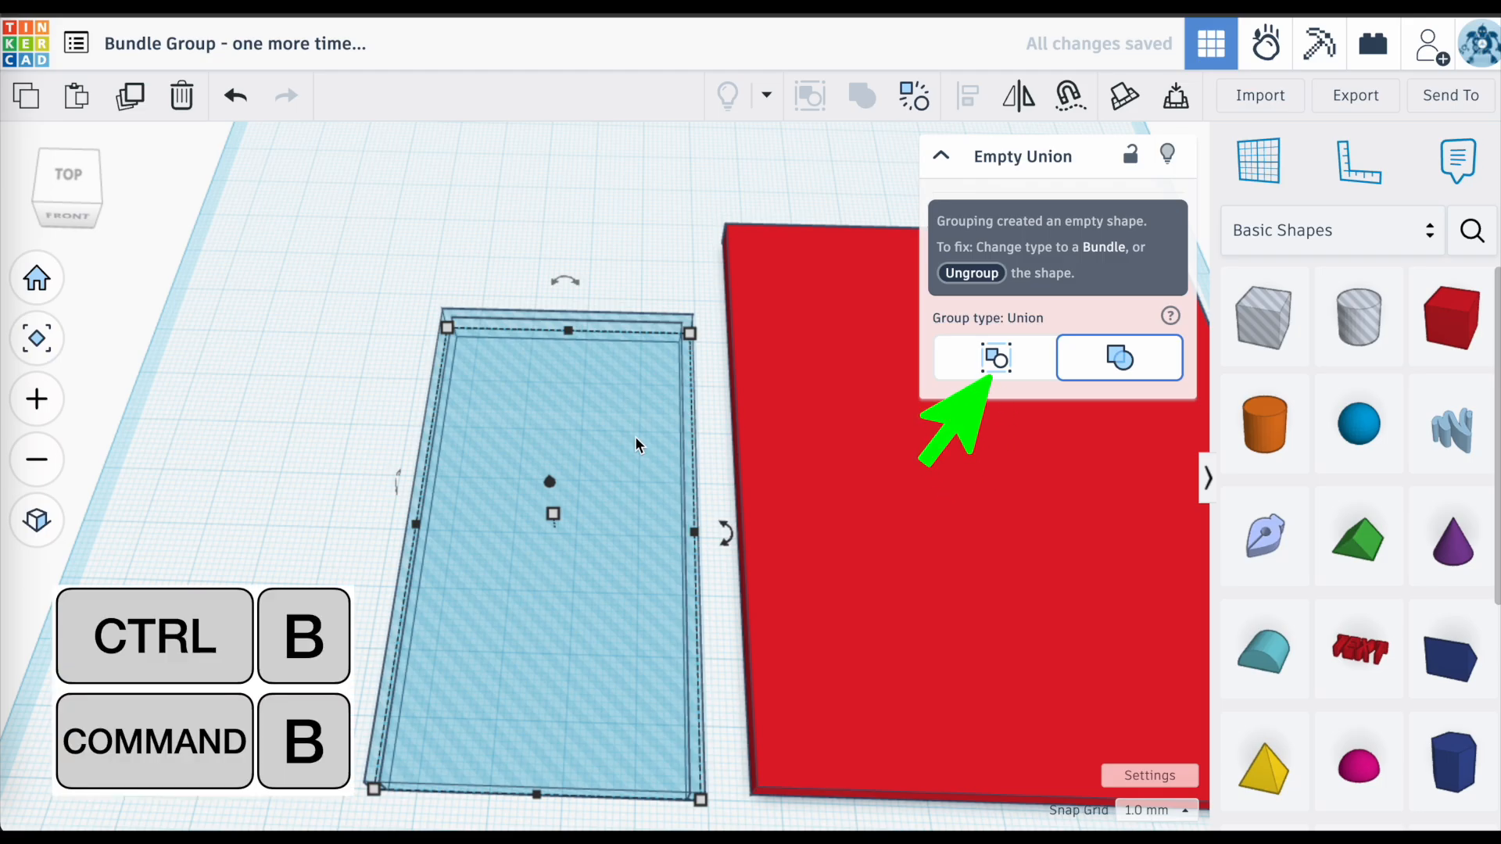
{"action": "left_click", "coordinate": [997, 381]}
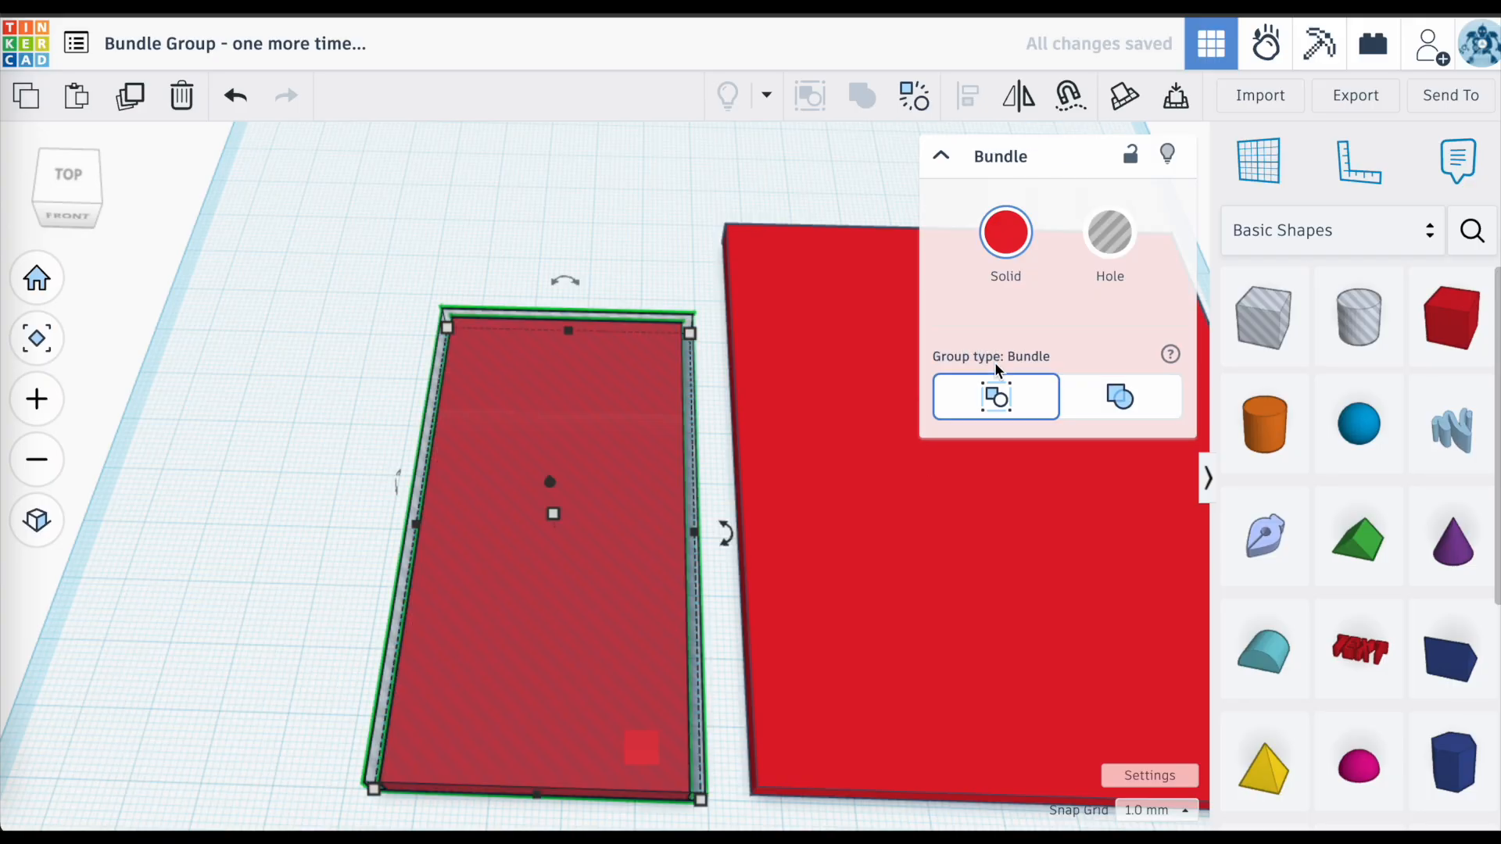
{"action": "left_click", "coordinate": [370, 427]}
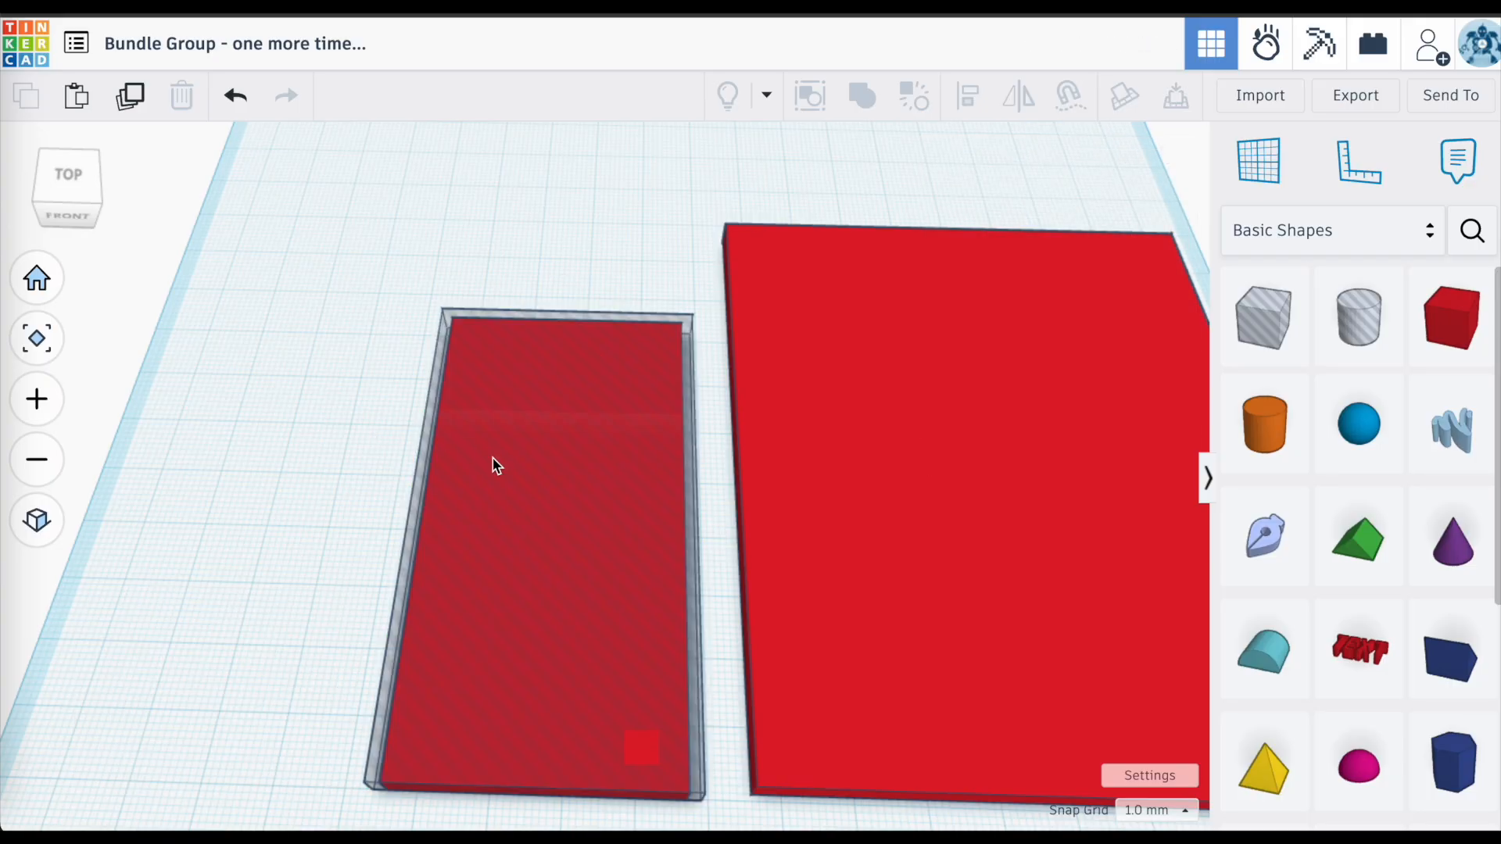
Move the bundled plate and hole onto the large red plate, near its front edge
{"action": "left_click_drag", "start_coordinate": [492, 464], "coordinate": [461, 322]}
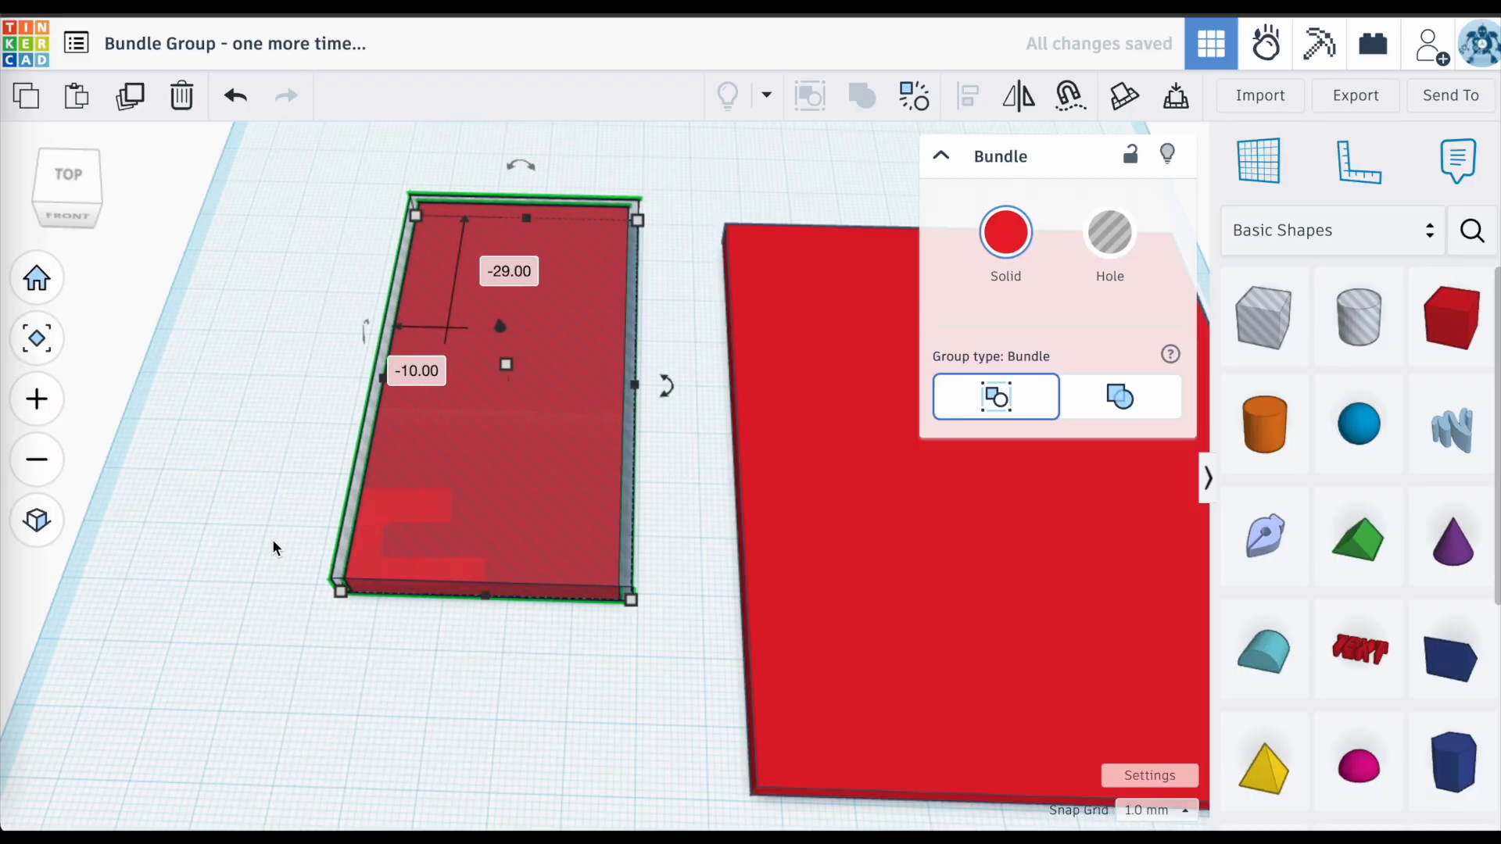
{"action": "scroll", "coordinate": [273, 540], "scroll_direction": "up", "scroll_amount": 2}
{"action": "scroll", "coordinate": [272, 540], "scroll_direction": "down", "scroll_amount": 4}
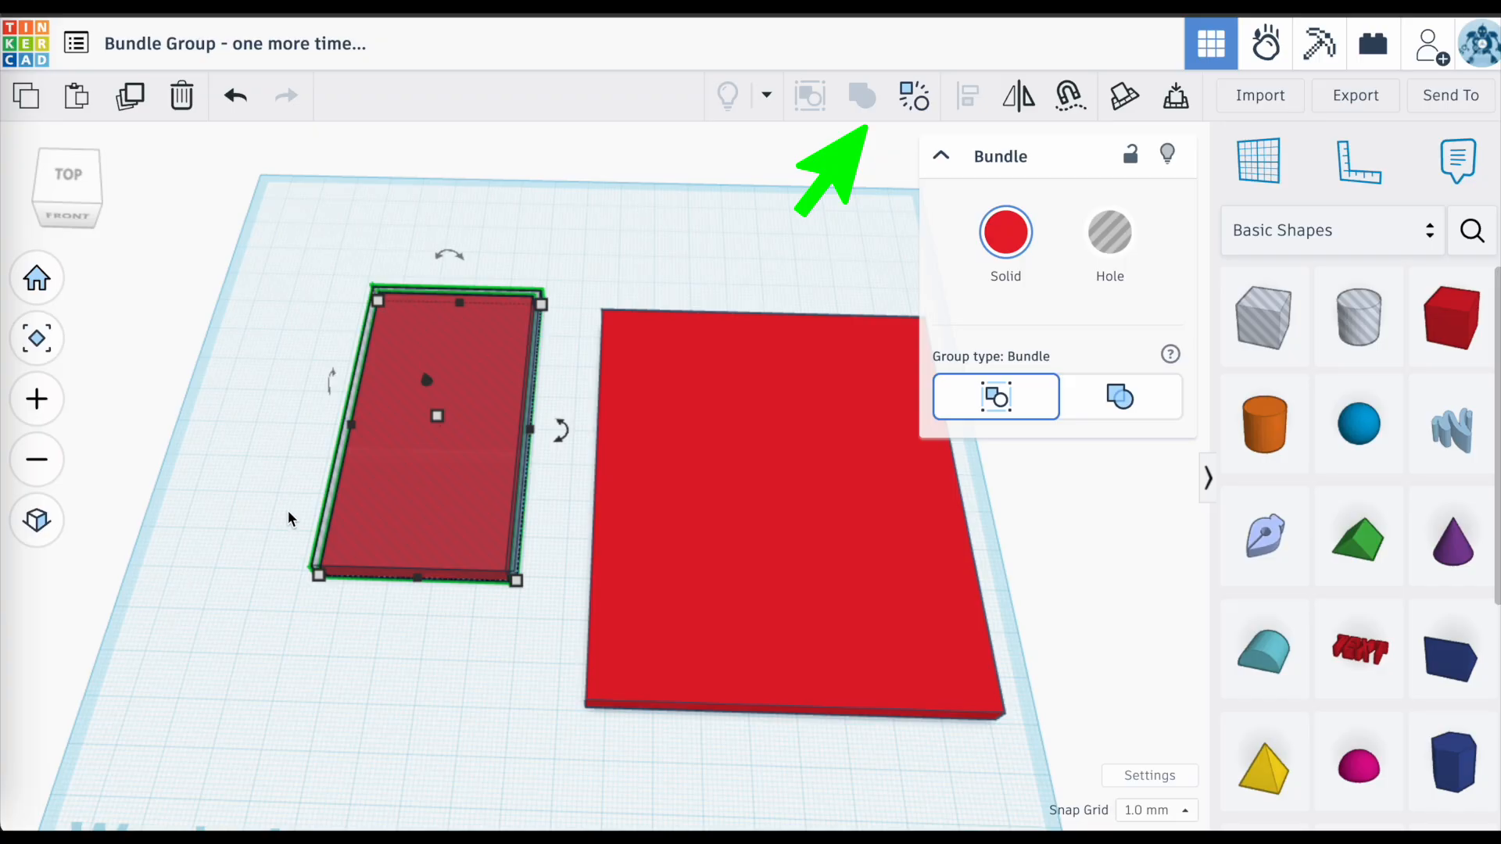
{"action": "left_click_drag", "start_coordinate": [369, 519], "coordinate": [739, 633]}
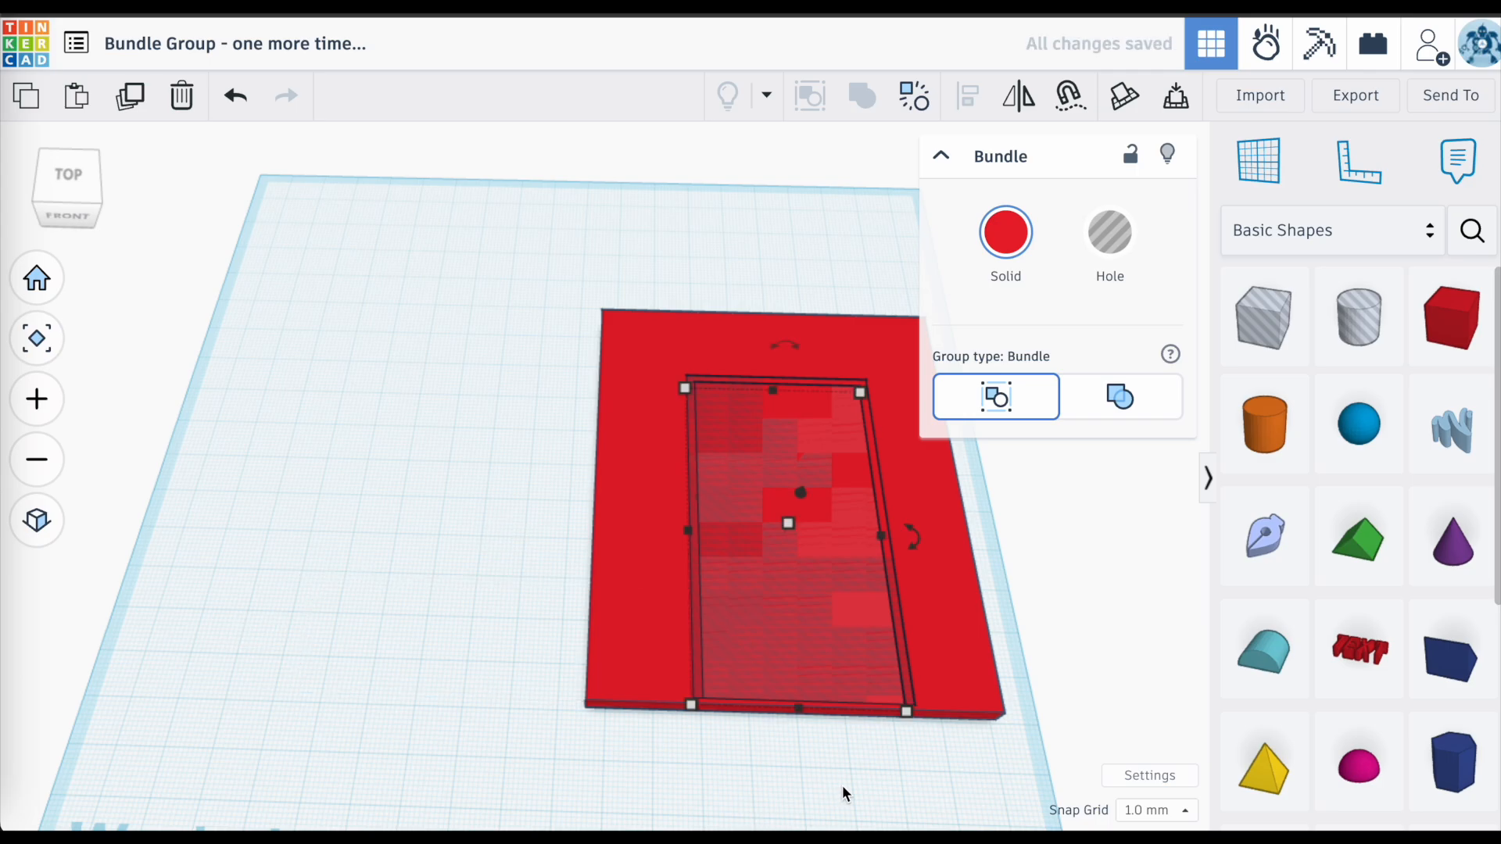
{"action": "left_click", "coordinate": [974, 761]}
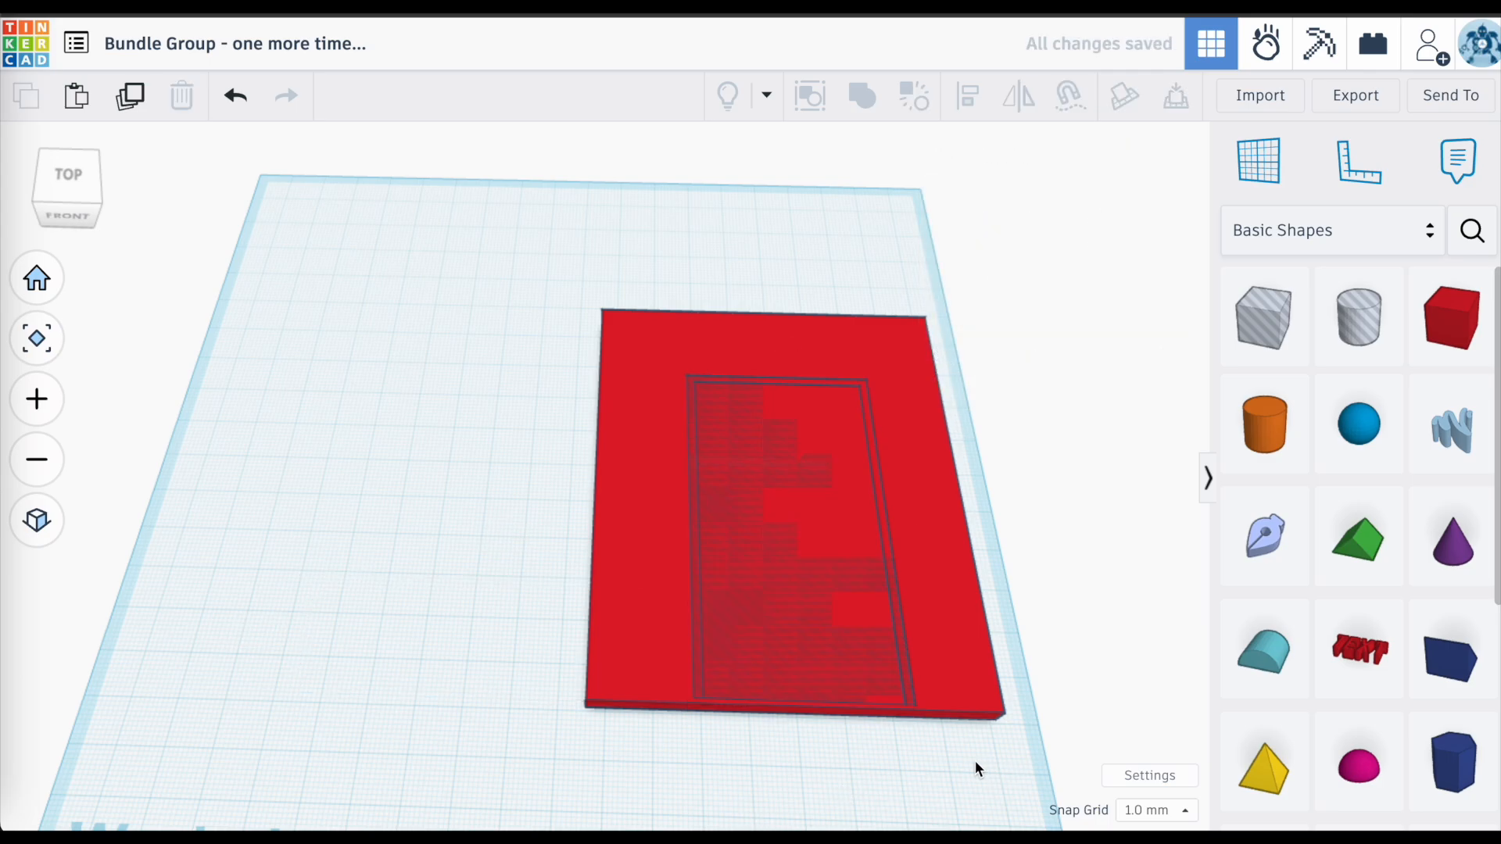
Combine the bundle and the large red plate into a Union group and examine the gap around the inner plate
{"action": "left_click_drag", "start_coordinate": [974, 761], "coordinate": [644, 501]}
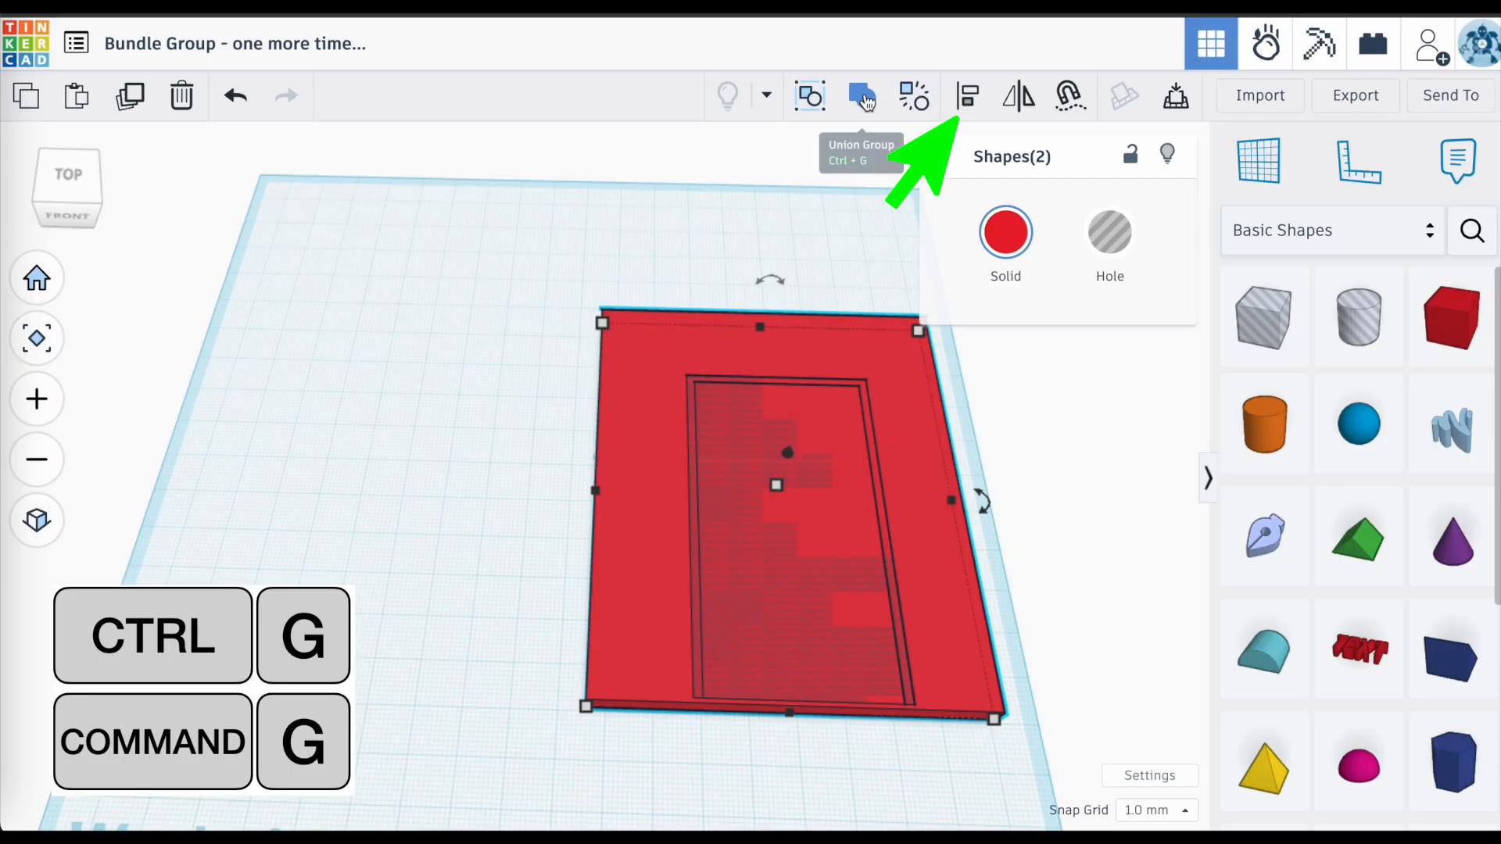
{"action": "left_click", "coordinate": [865, 100]}
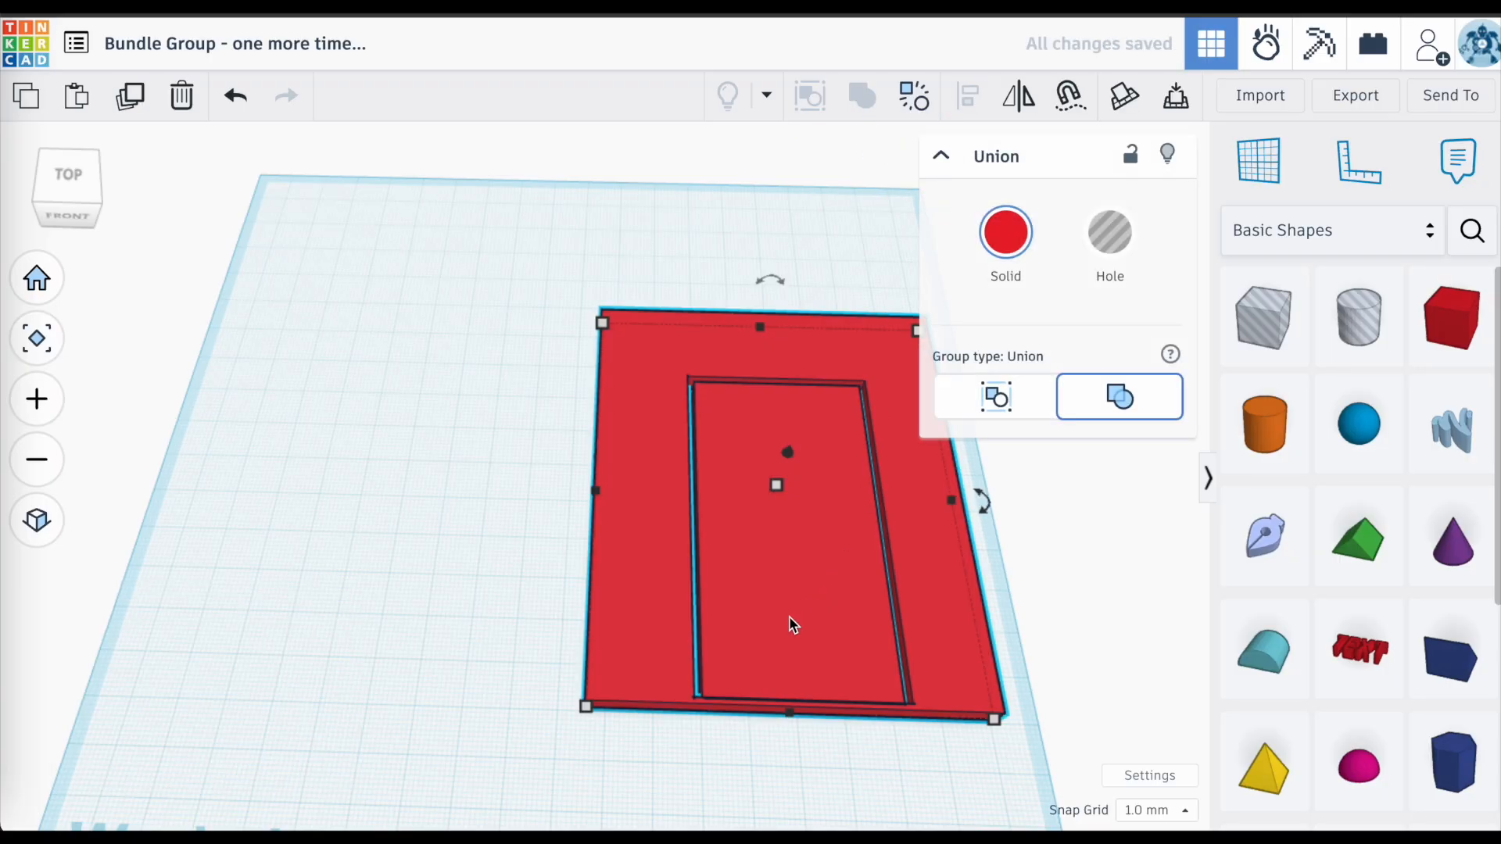
{"action": "right_click_drag", "start_coordinate": [790, 616], "coordinate": [788, 672]}
{"action": "scroll", "coordinate": [828, 526], "scroll_direction": "up", "scroll_amount": 3}
{"action": "mouse_move", "coordinate": [827, 526]}
{"action": "right_mouse_down"}
{"action": "mouse_move", "coordinate": [824, 433]}
{"action": "mouse_move", "coordinate": [818, 508]}
{"action": "right_mouse_up"}
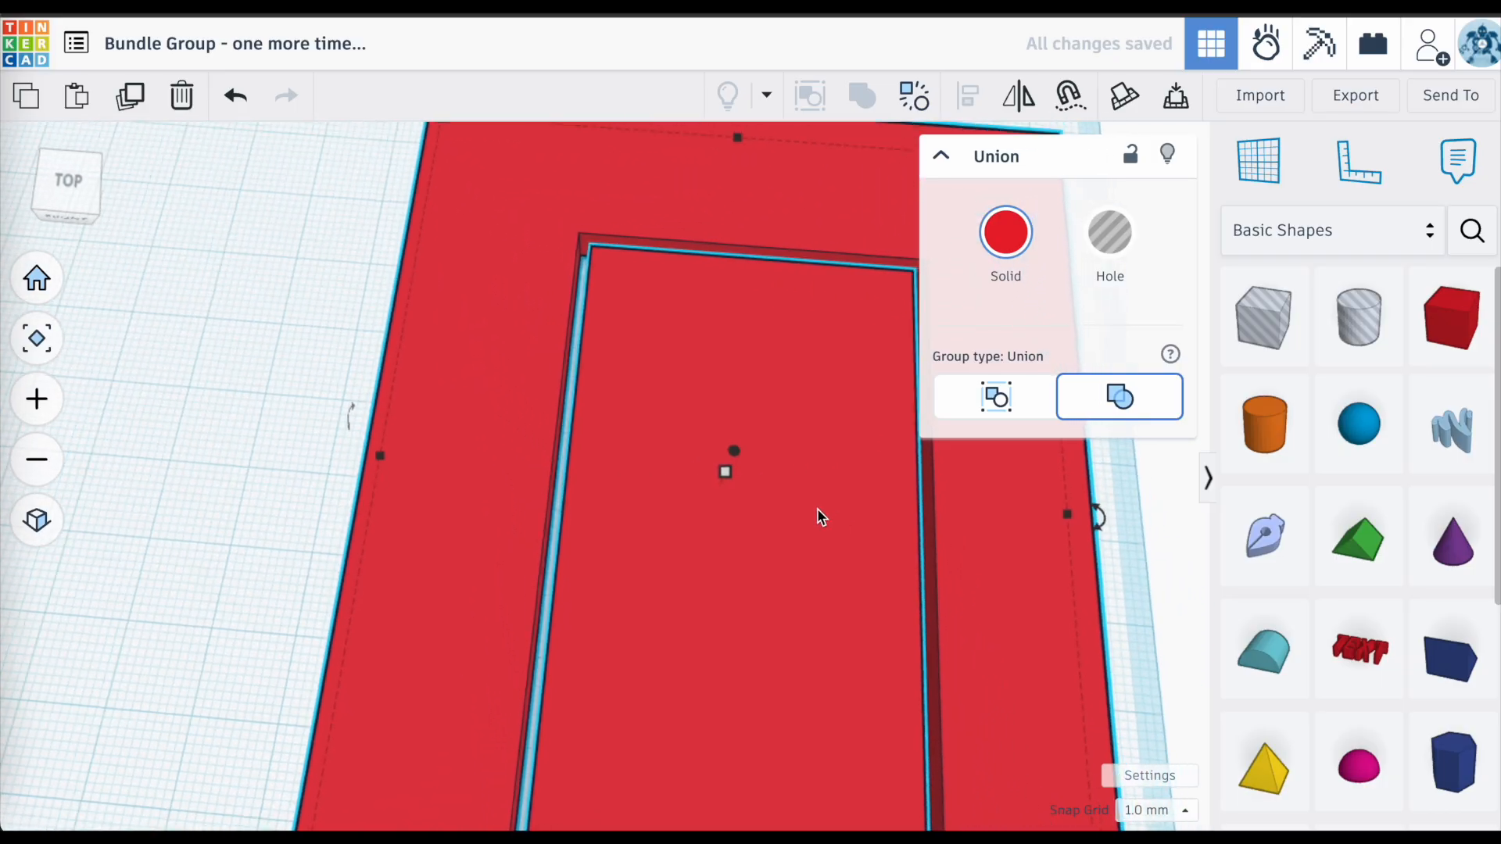
{"action": "scroll", "coordinate": [817, 508], "scroll_direction": "down", "scroll_amount": 3}
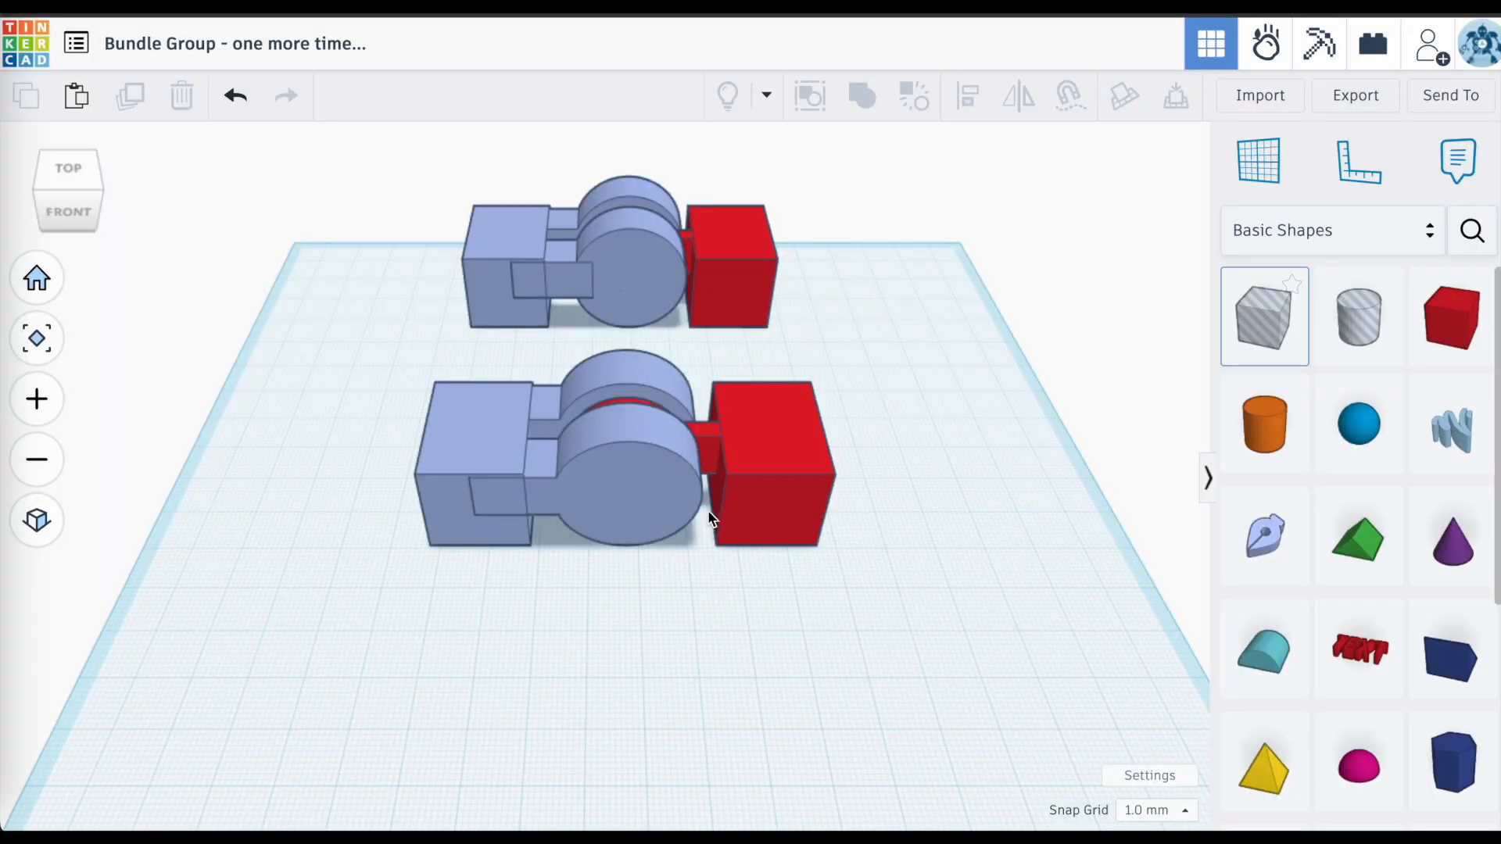
Move the two blue hinge arms of one hinge outward, away from the central red part
{"action": "scroll", "coordinate": [649, 382], "scroll_direction": "up", "scroll_amount": 3}
{"action": "right_click_drag", "start_coordinate": [649, 382], "coordinate": [965, 432]}
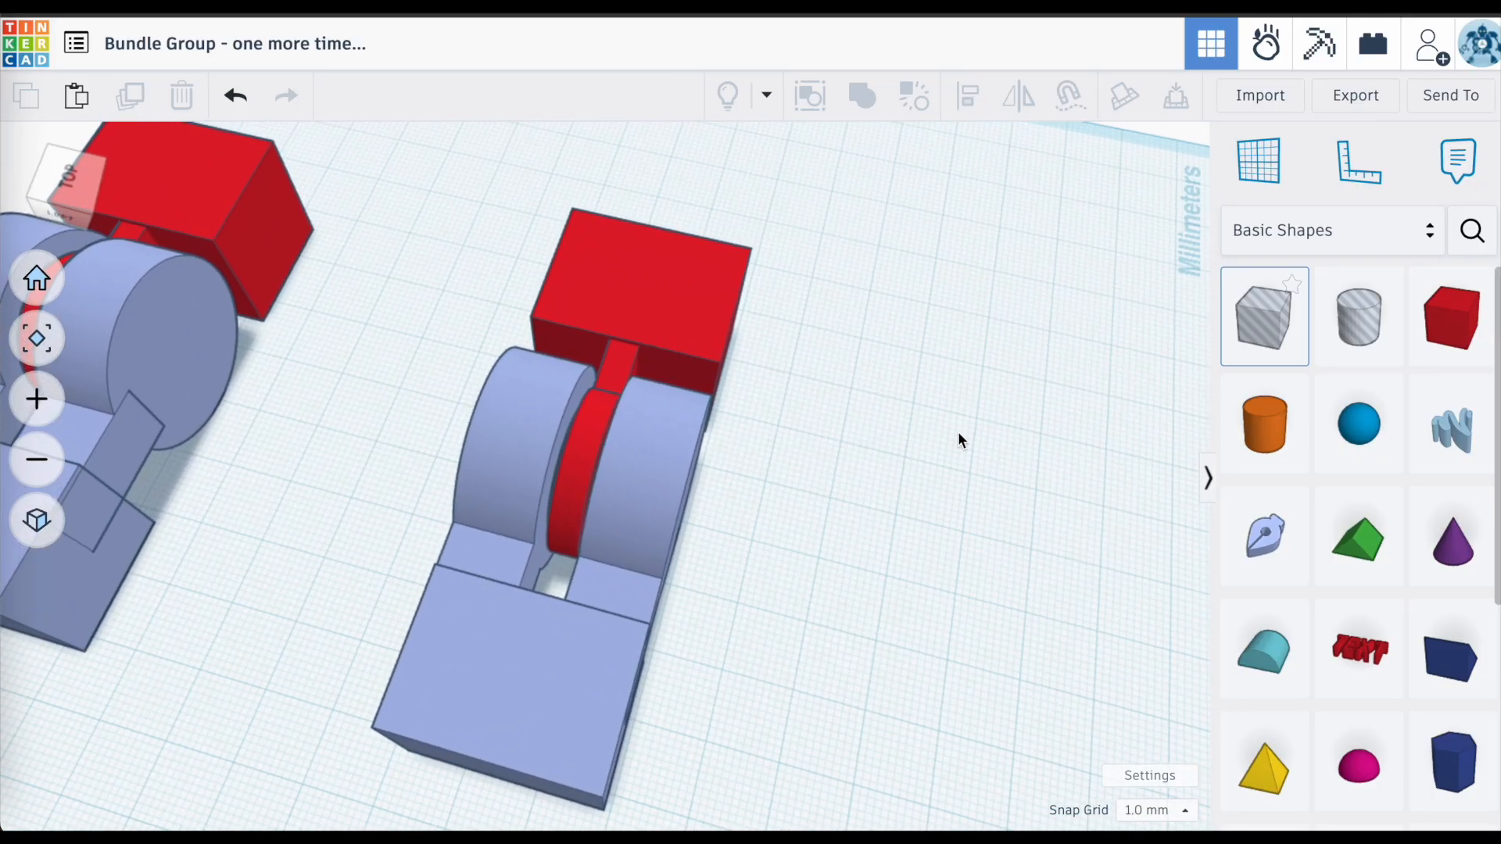
{"action": "right_click_drag", "start_coordinate": [535, 519], "coordinate": [603, 525]}
{"action": "left_click", "coordinate": [661, 517]}
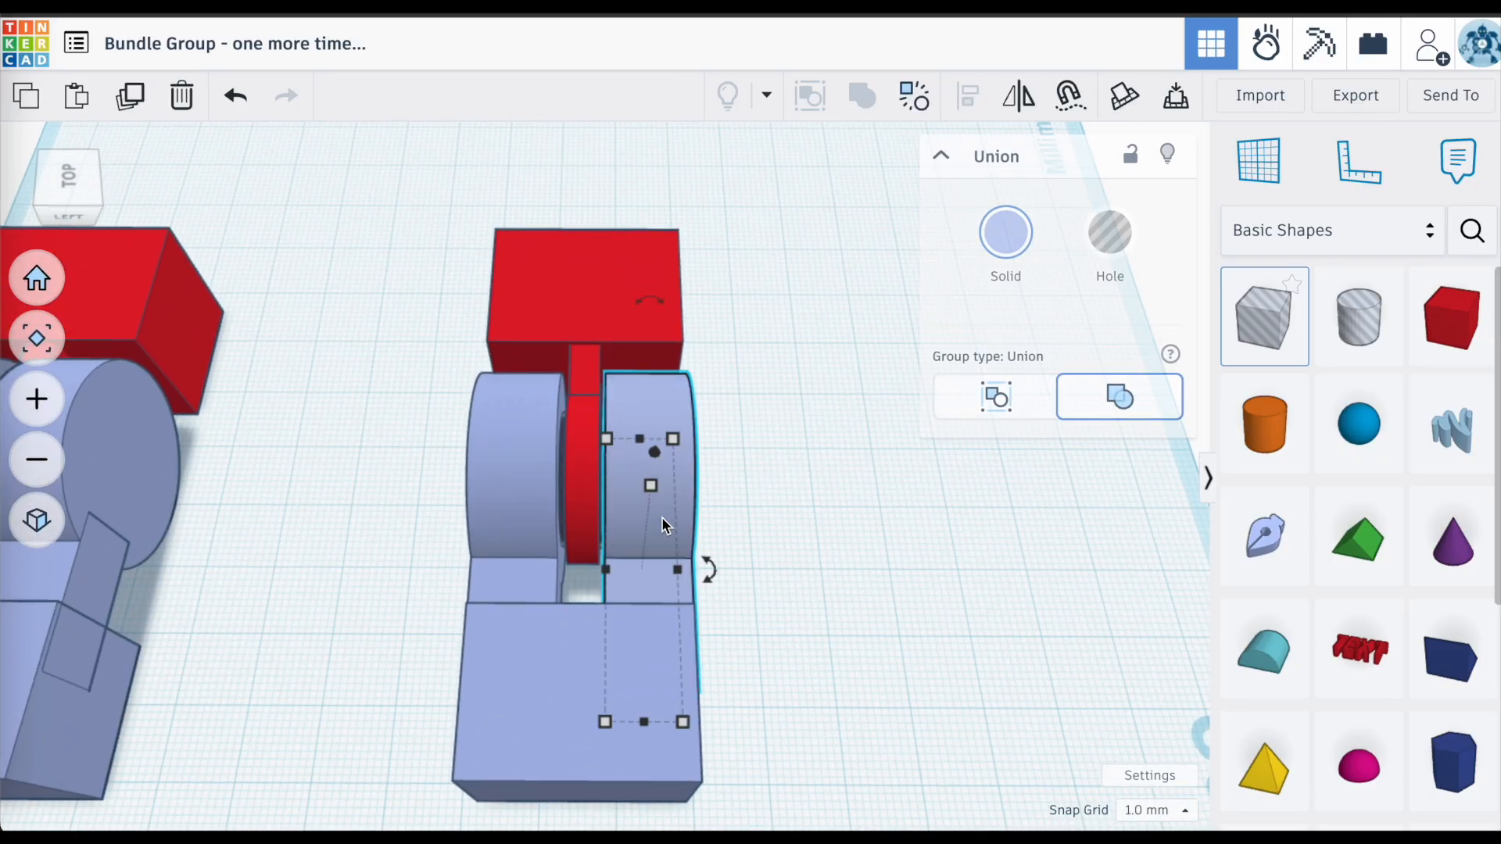
{"action": "key", "text": "shift+Right"}
{"action": "key", "text": "shift+Right"}
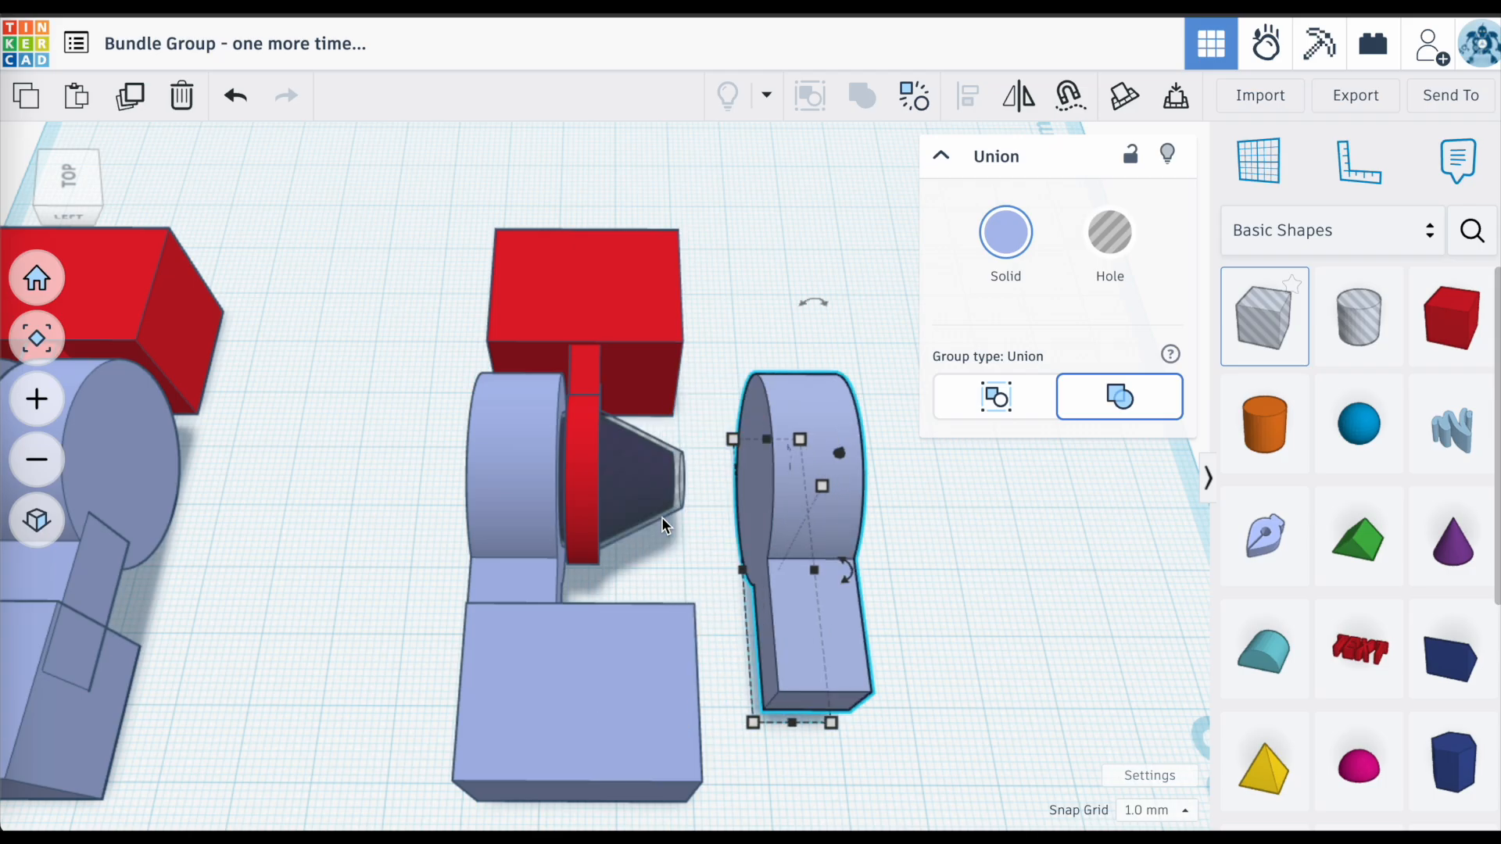
{"action": "left_click", "coordinate": [522, 513]}
{"action": "key", "text": "shift+Left"}
{"action": "key", "text": "shift+Left"}
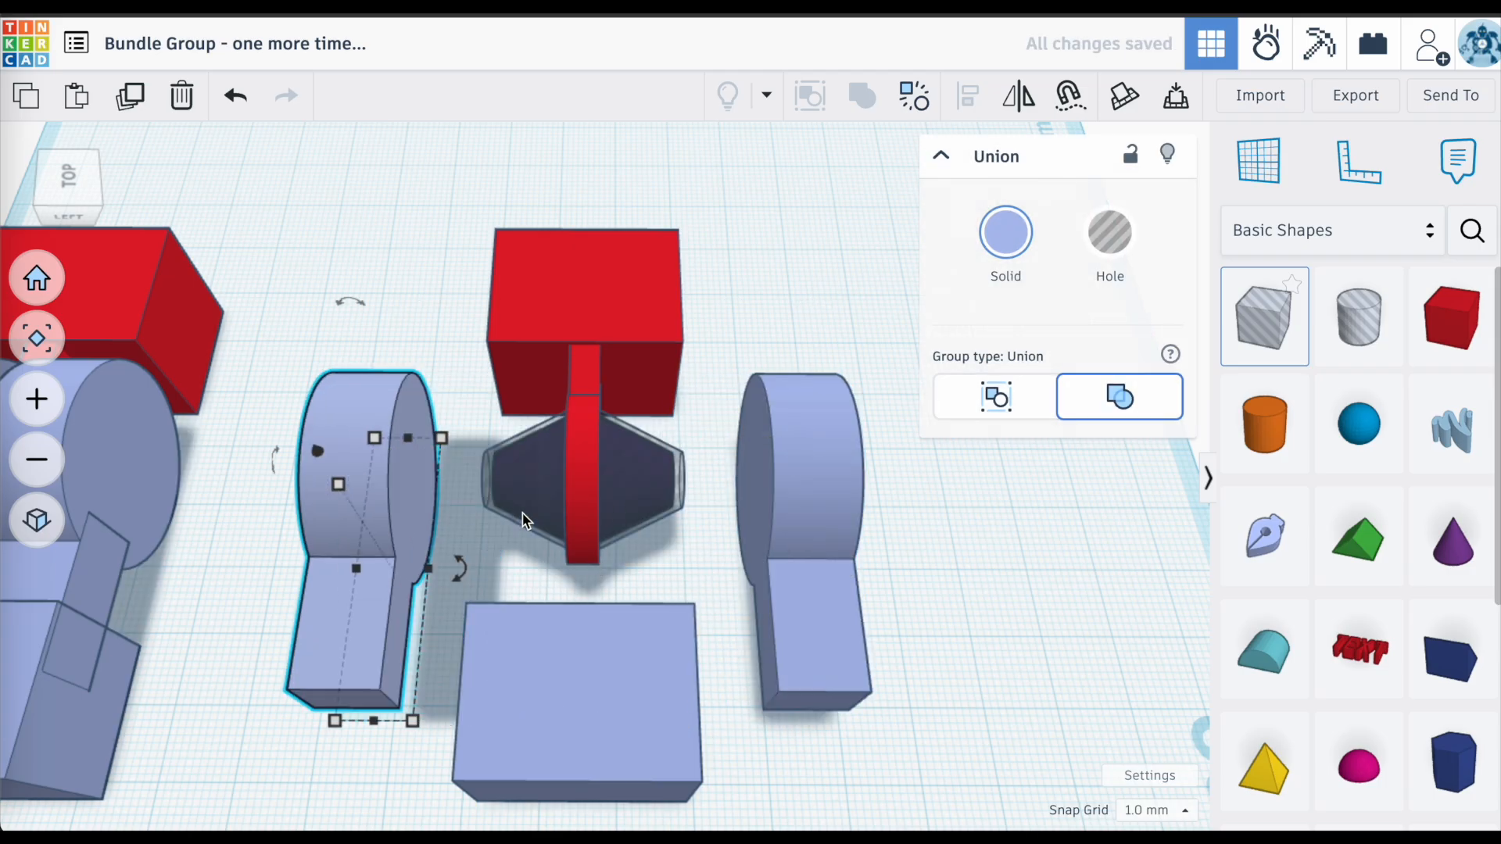
Slide both cone-shaped holes outward off the purple cones toward the blue arms
{"action": "left_click", "coordinate": [677, 479]}
{"action": "key", "text": "shift+Right"}
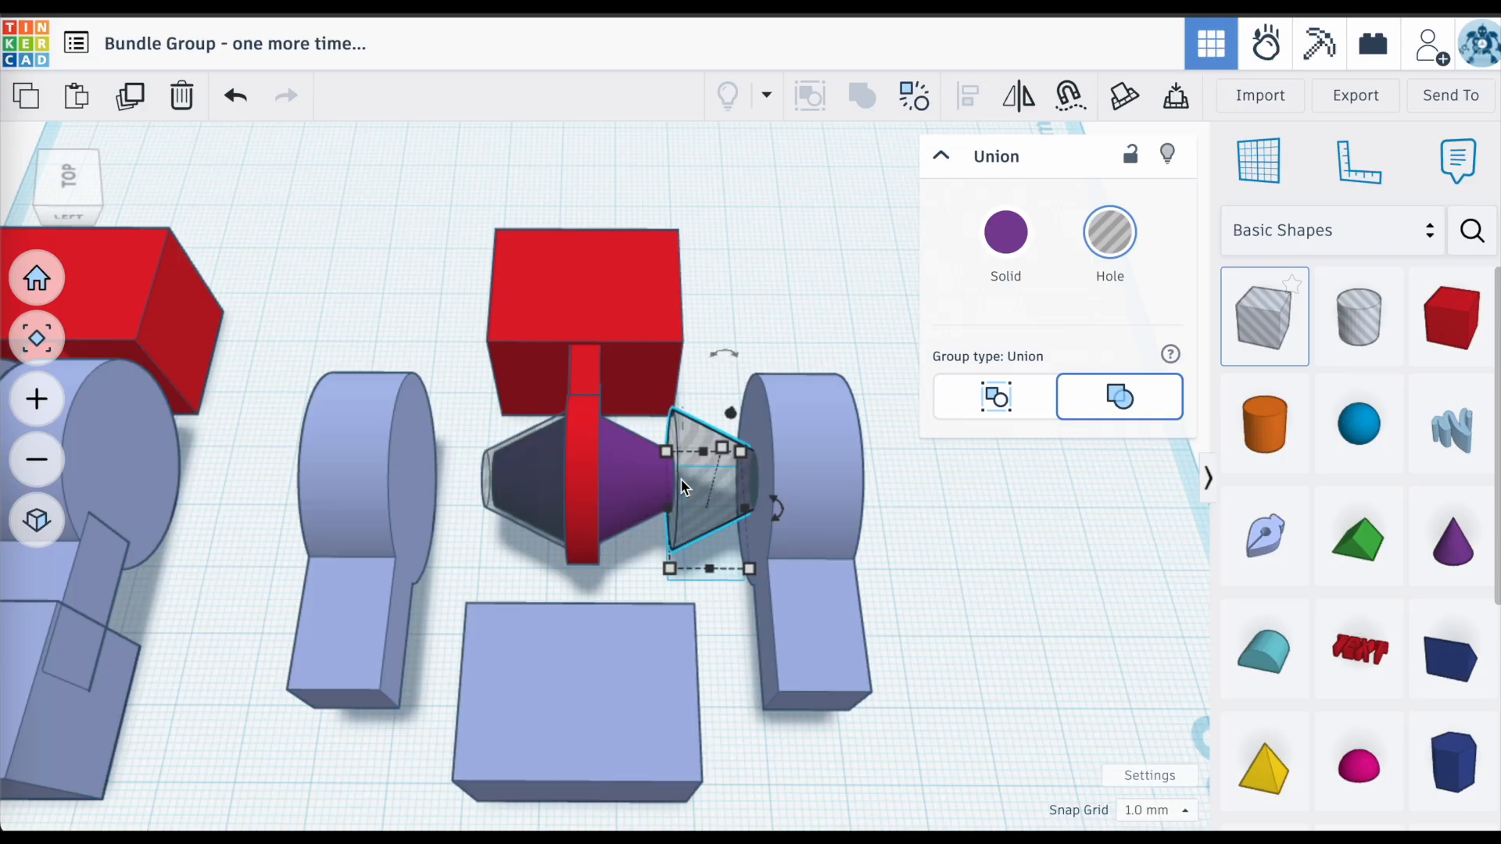
{"action": "left_click", "coordinate": [485, 474]}
{"action": "key", "text": "shift+Left"}
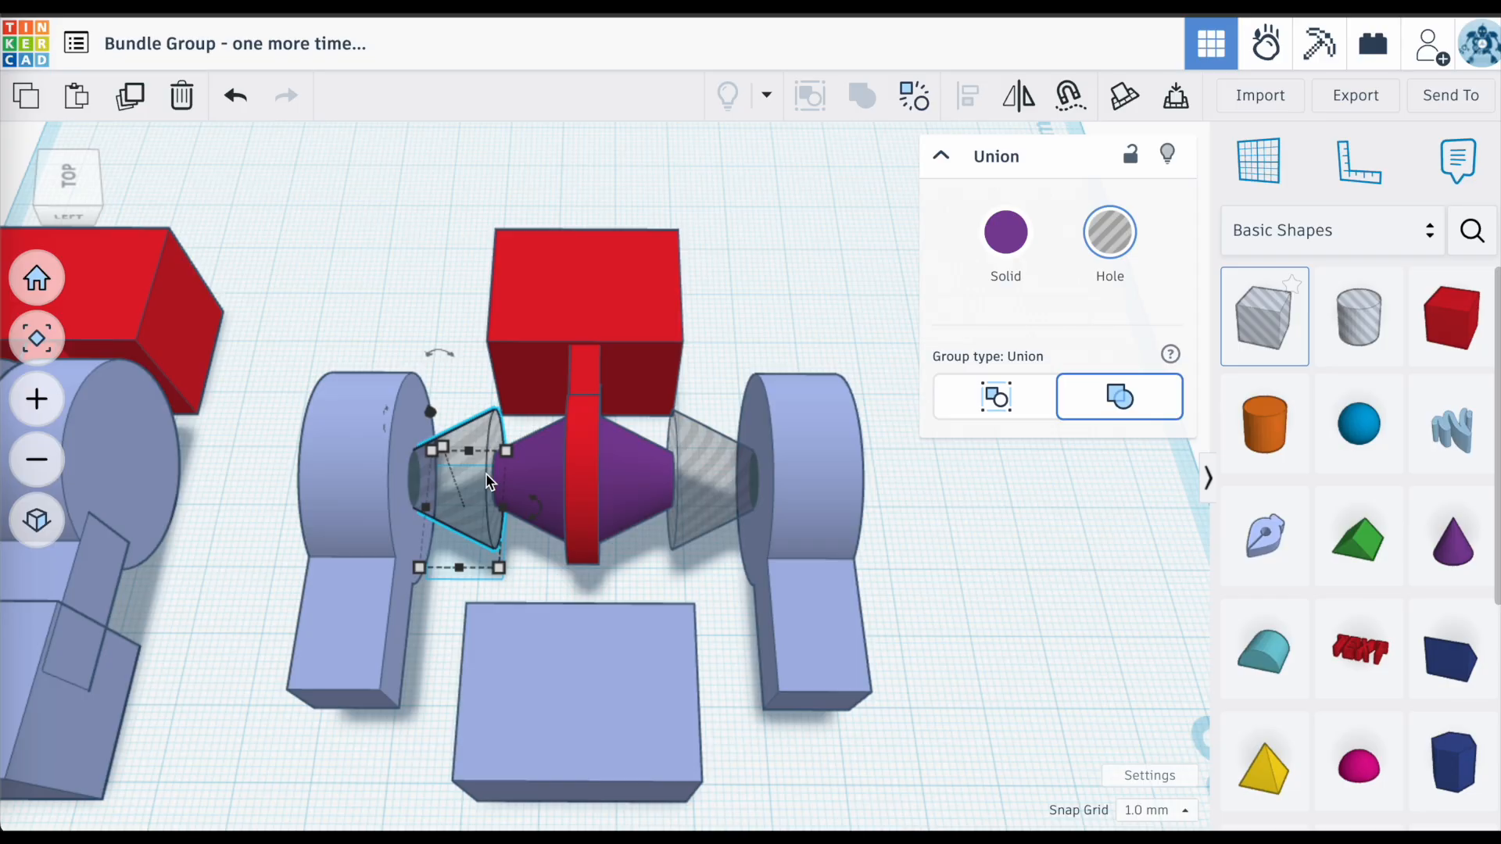
Move both cone-shaped holes back over the purple cones beside the red disc
{"action": "left_click_drag", "start_coordinate": [485, 473], "coordinate": [556, 475]}
{"action": "left_click", "coordinate": [696, 488]}
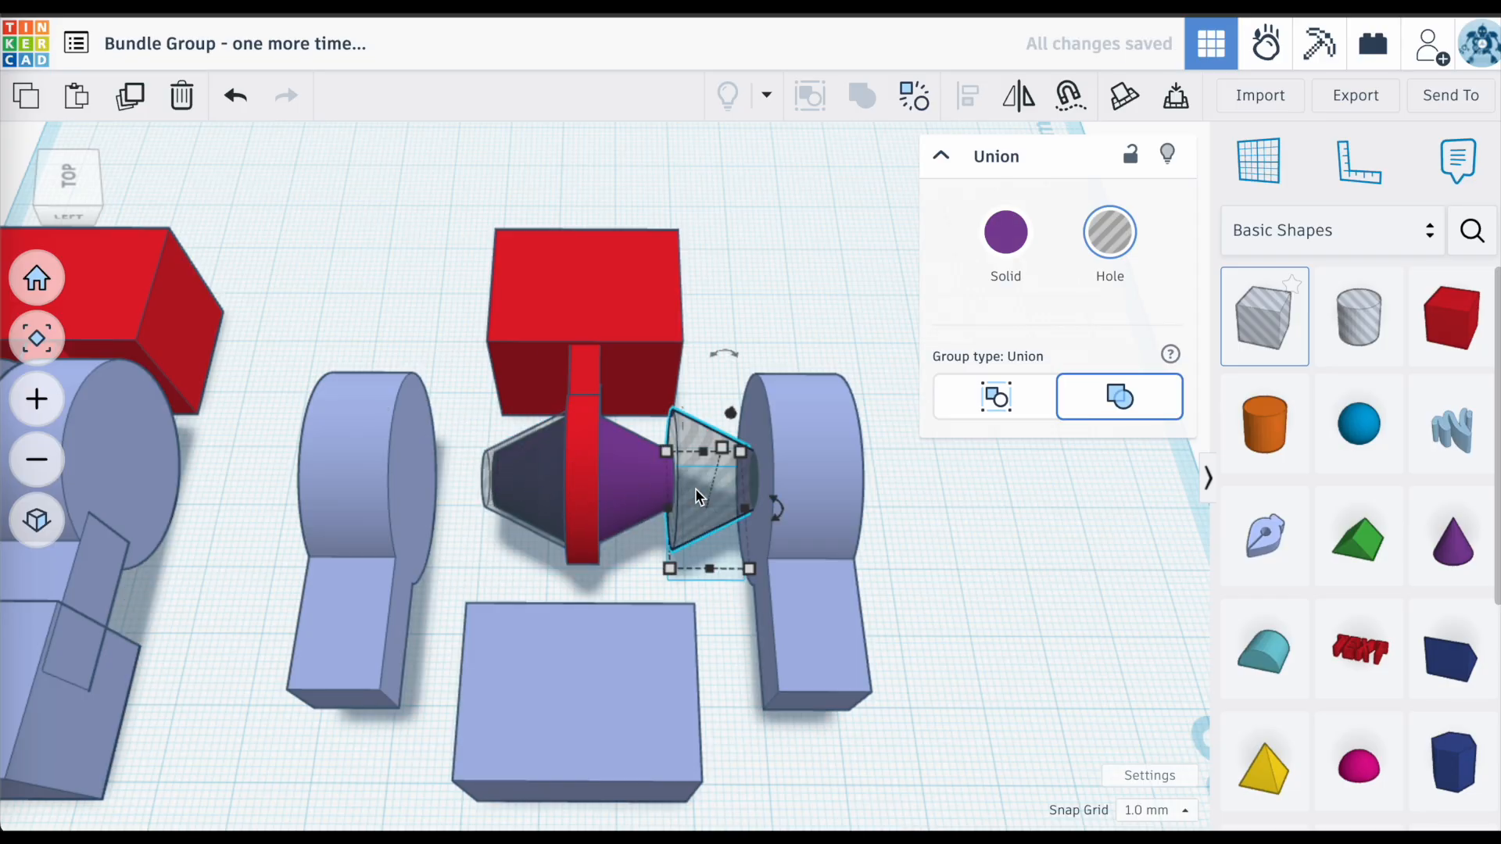
{"action": "key", "text": "shift+Left"}
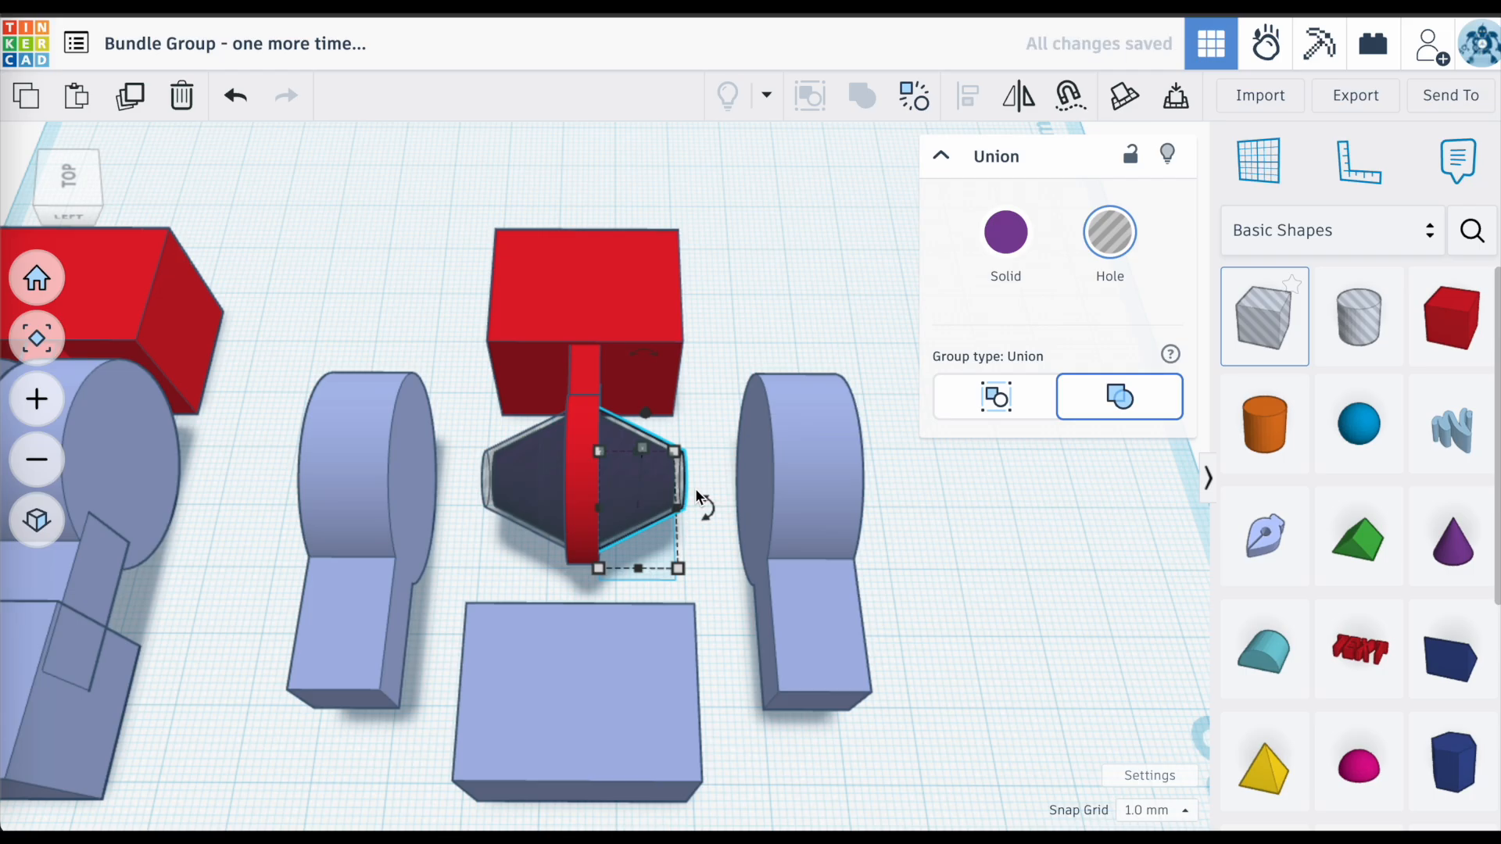
Combine the red hinge block, its disc, the purple cones and the cone holes into a Union group
{"action": "left_click_drag", "start_coordinate": [471, 283], "coordinate": [672, 537]}
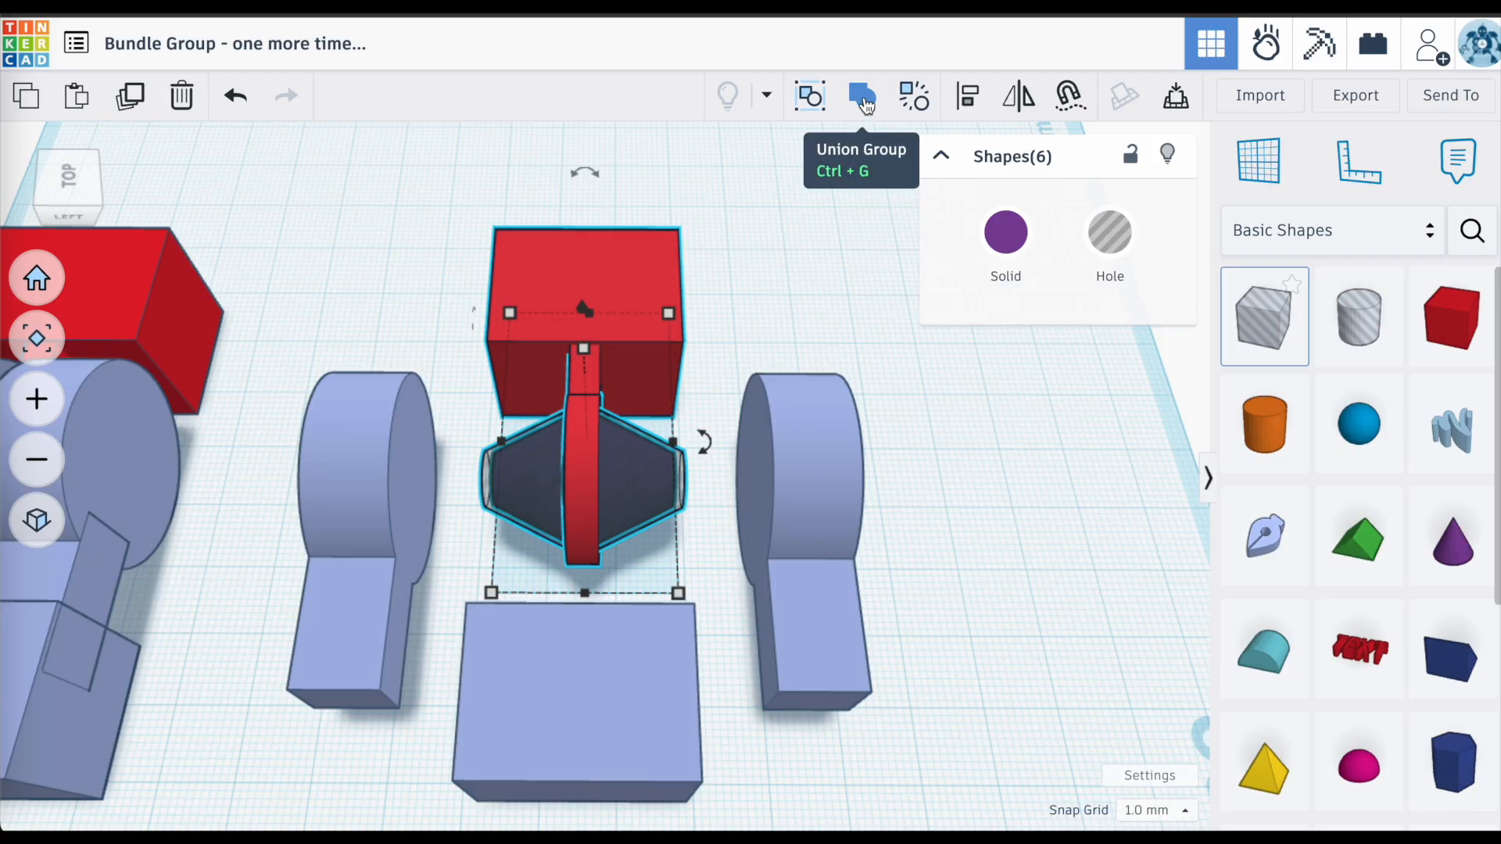
{"action": "left_click", "coordinate": [865, 104]}
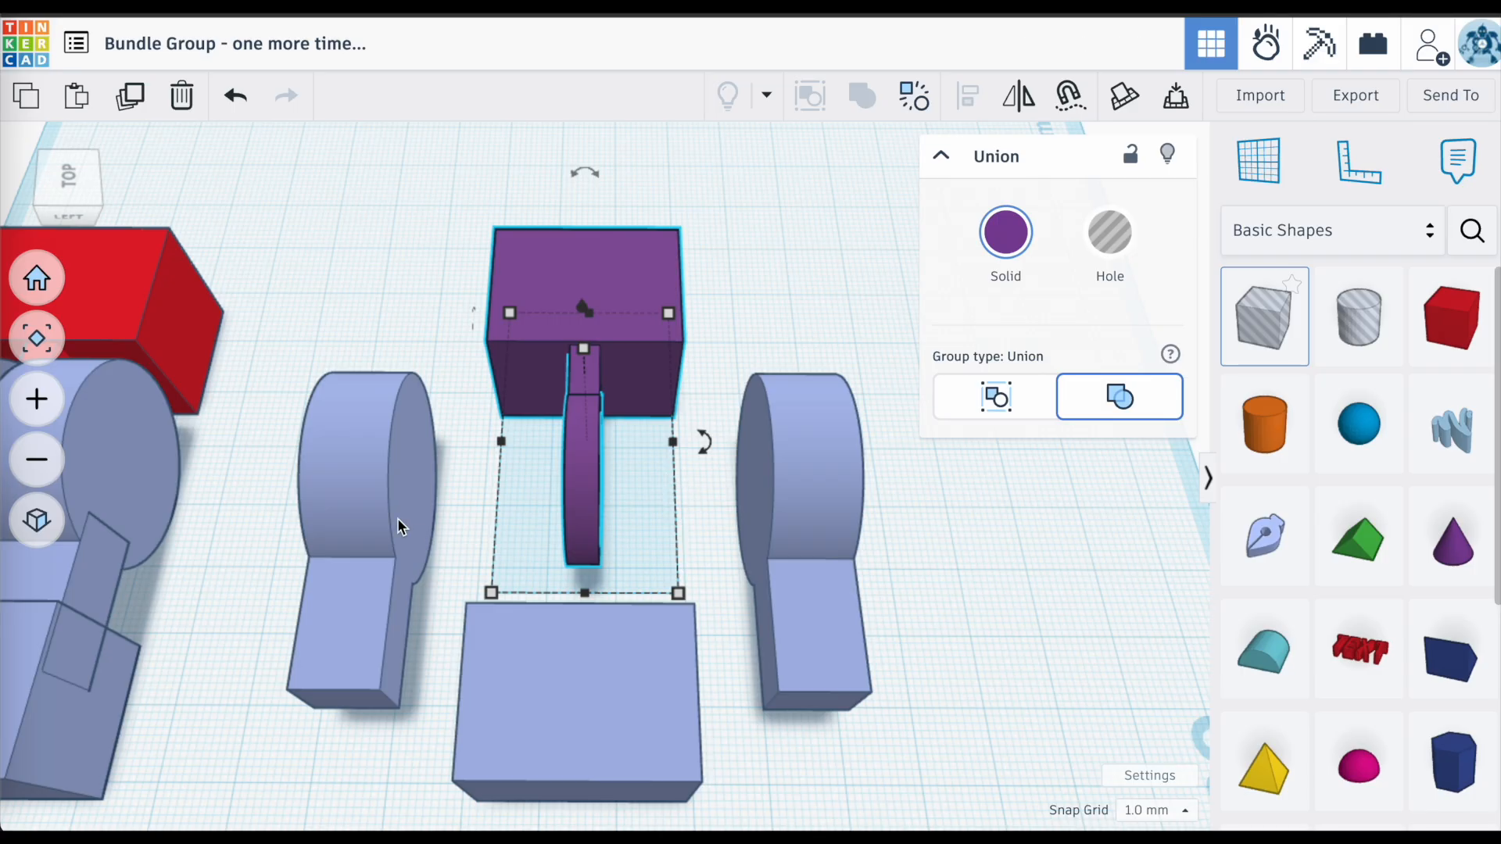
Move both blue hinge arms back against the purple central part and nudge one arm sideways to test the spacing
{"action": "left_click", "coordinate": [362, 569]}
{"action": "key", "text": "shift+Right"}
{"action": "key", "text": "shift+Right"}
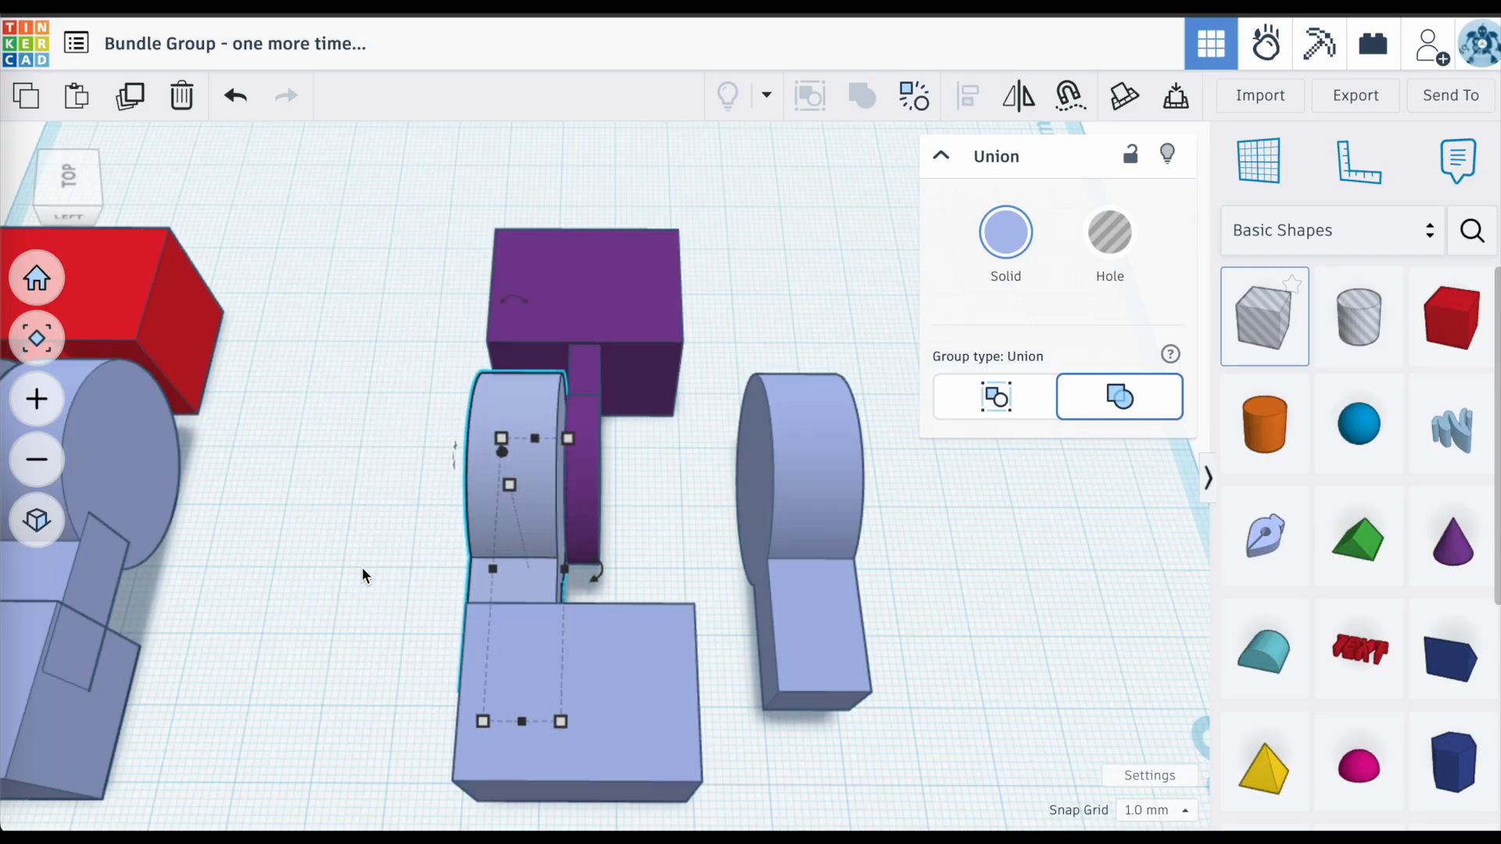
{"action": "left_click", "coordinate": [841, 601]}
{"action": "key", "text": "shift+Left"}
{"action": "key", "text": "shift+Left"}
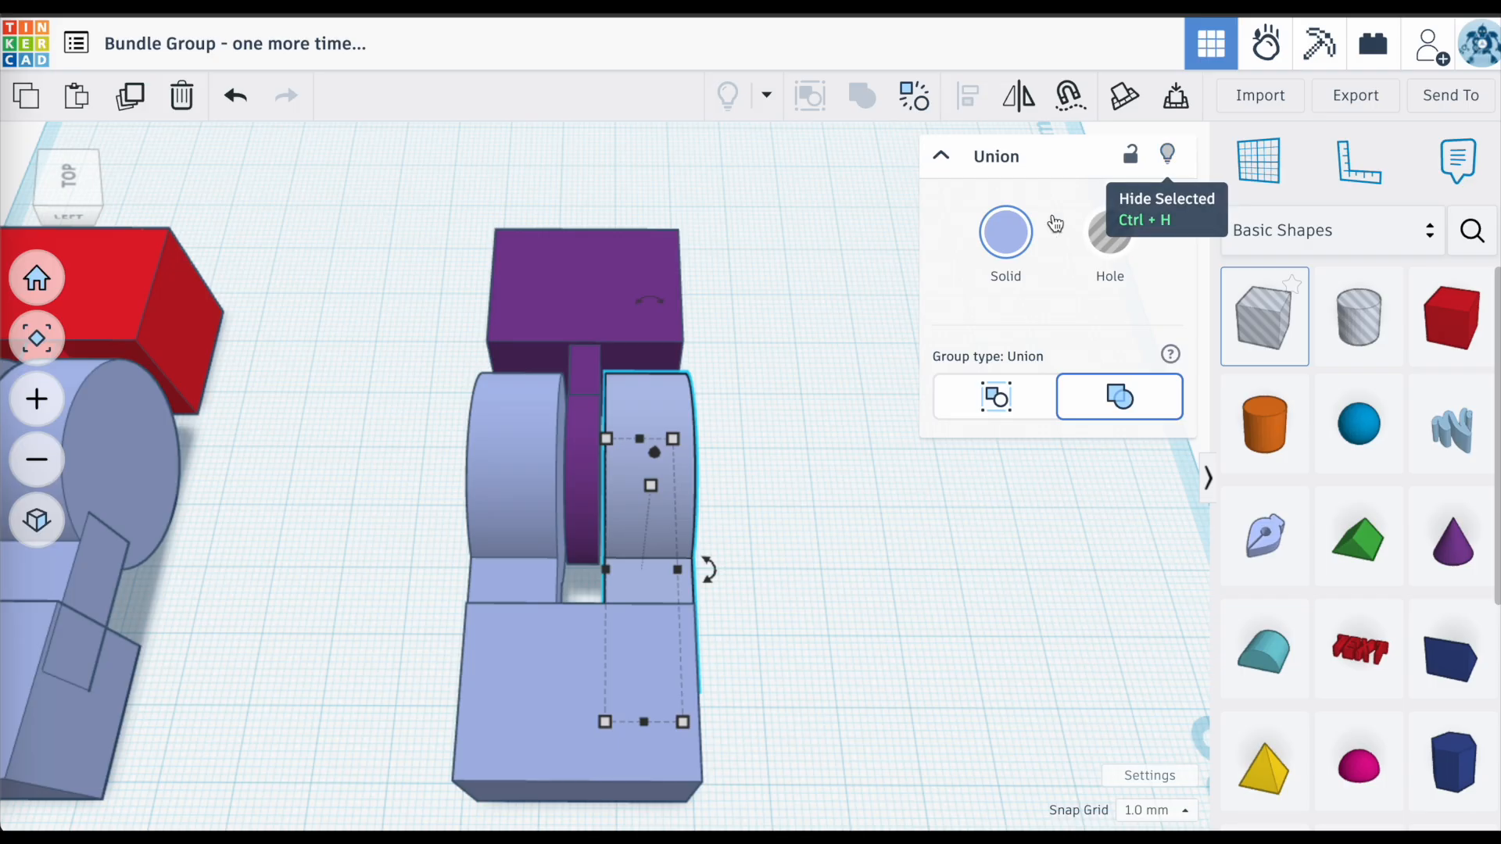
{"action": "key", "text": "Right"}
{"action": "key", "text": "Right"}
{"action": "key", "text": "Left"}
{"action": "key", "text": "Left"}
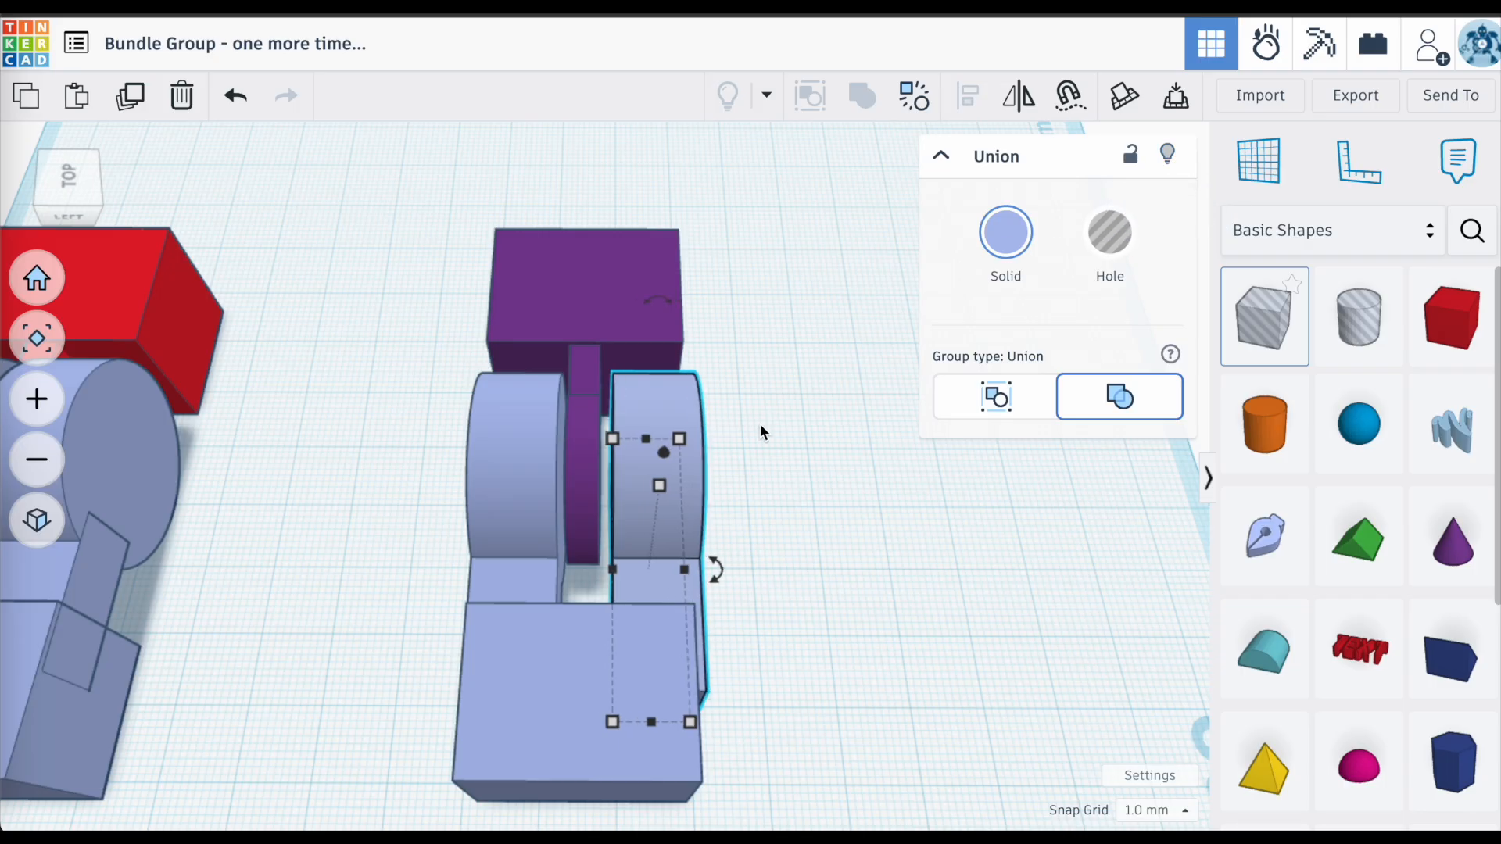
Move both blue hinge arms outward again, away from the purple central part
{"action": "key", "text": "shift+Right"}
{"action": "key", "text": "shift+Right"}
{"action": "left_click", "coordinate": [519, 486]}
{"action": "key", "text": "shift+Left"}
{"action": "key", "text": "shift+Left"}
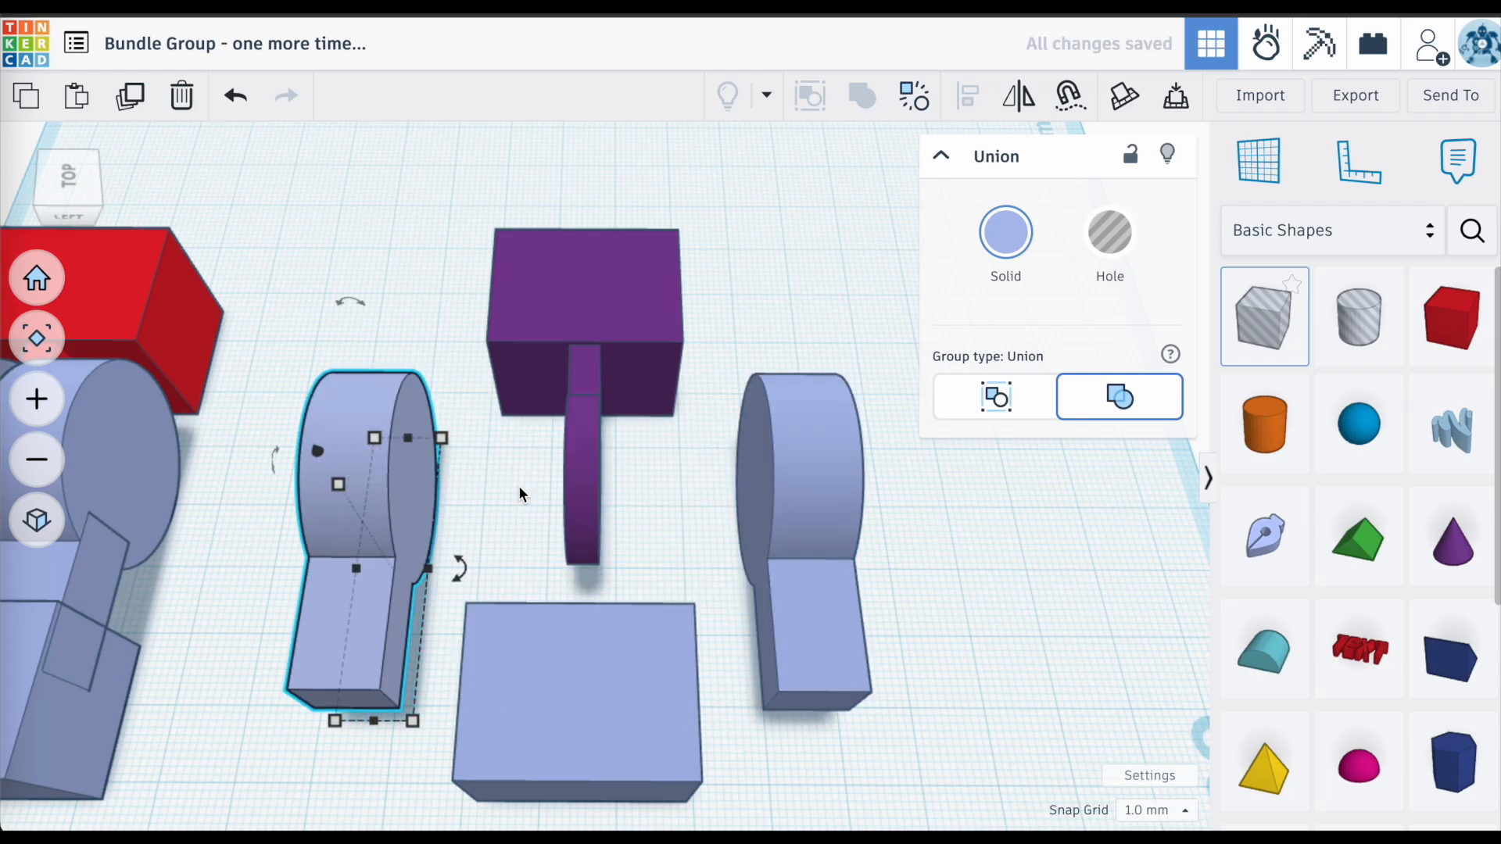
Ungroup the purple central hinge part into its separate red pieces, cones and cone holes
{"action": "left_click", "coordinate": [583, 491]}
{"action": "left_click", "coordinate": [930, 94]}
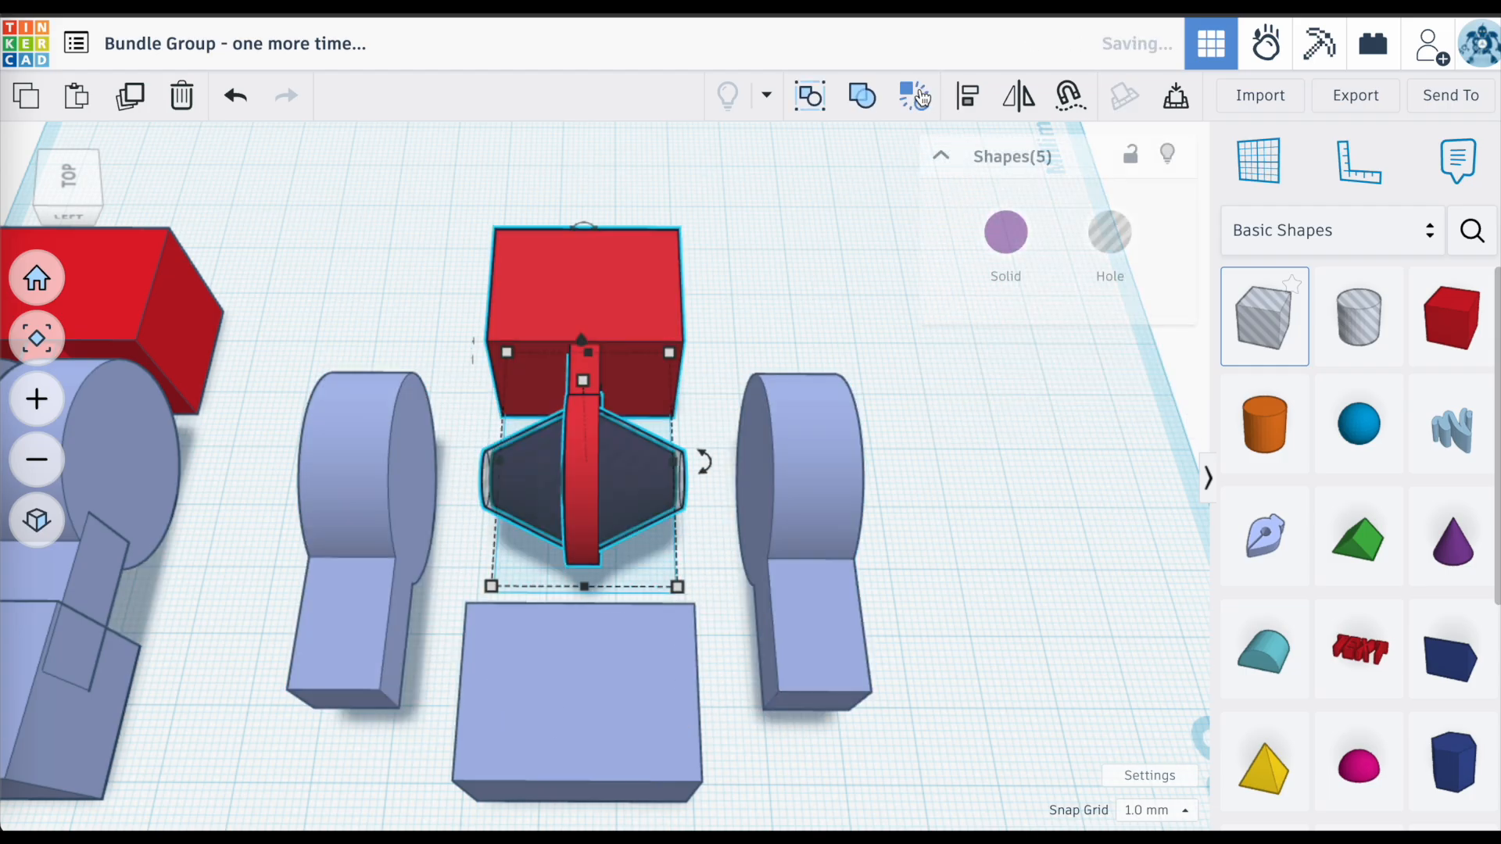
{"action": "left_click", "coordinate": [927, 387]}
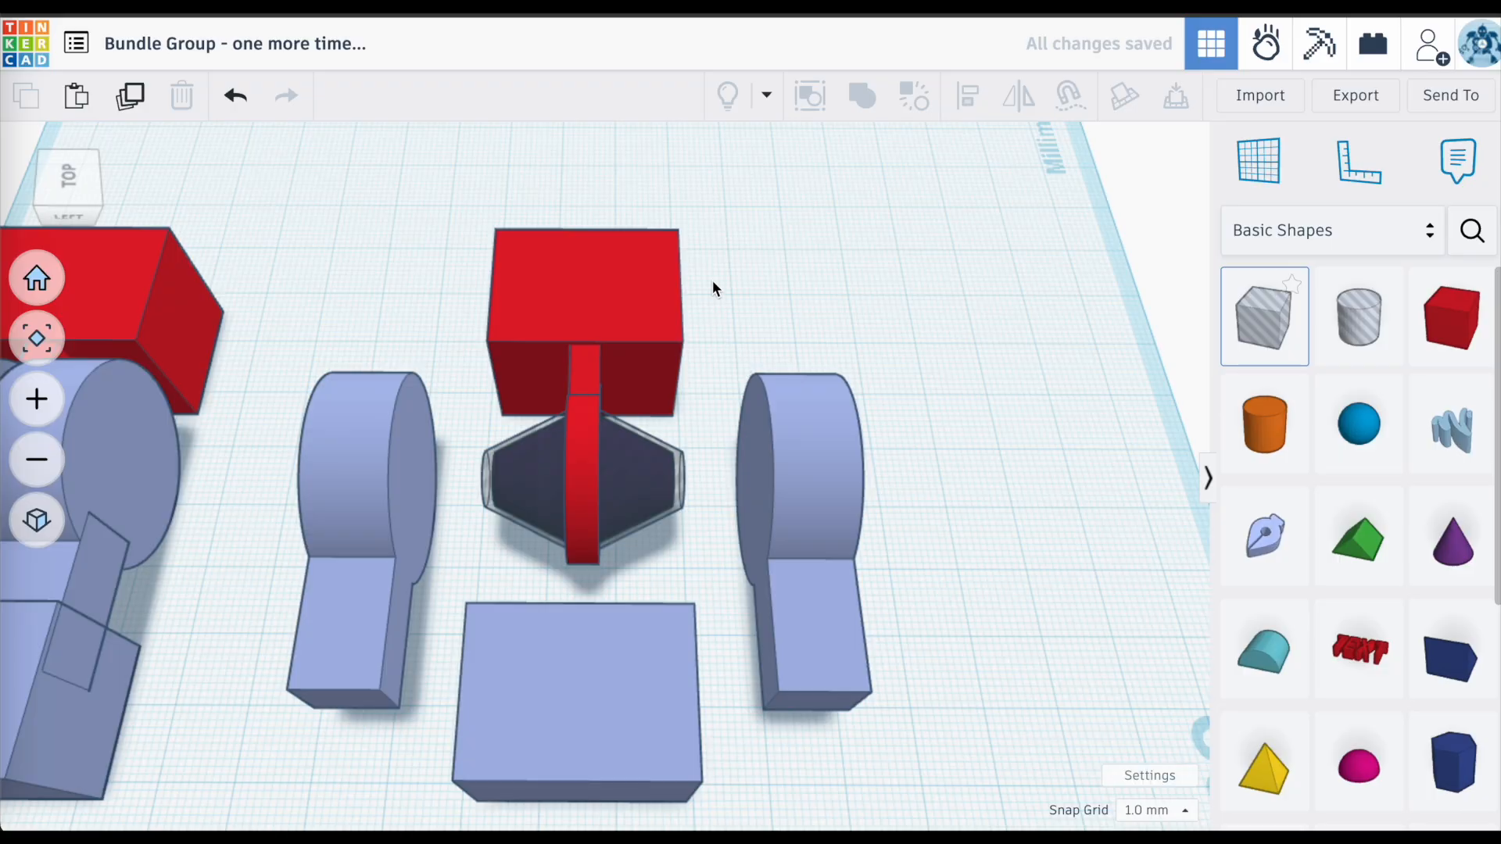
Bundle the red block, disc, cones and cone holes, and test that they move together, undoing the trial move
{"action": "left_click_drag", "start_coordinate": [692, 228], "coordinate": [496, 533]}
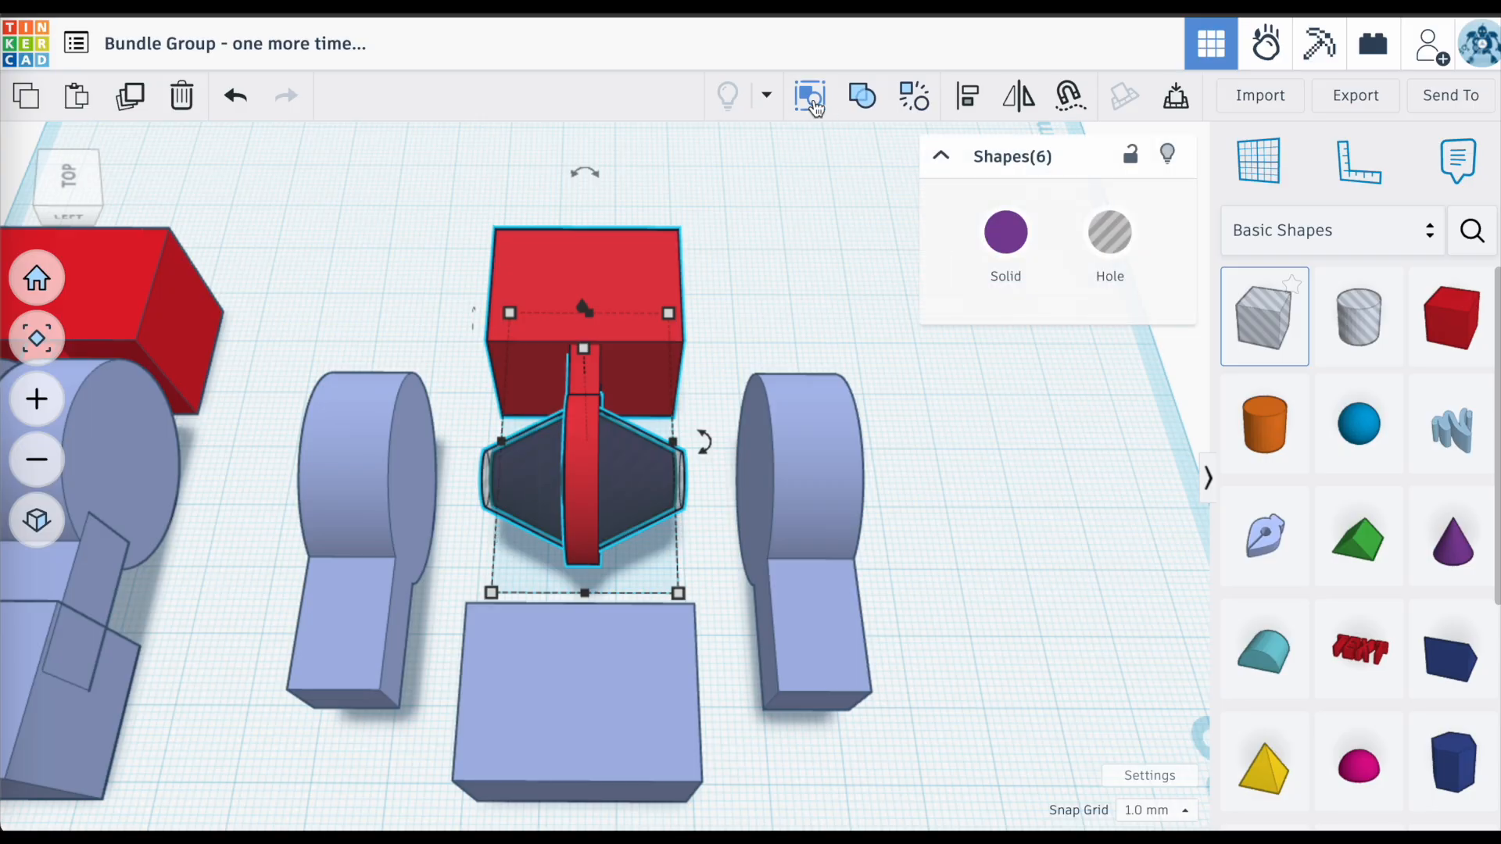
{"action": "left_click", "coordinate": [810, 97]}
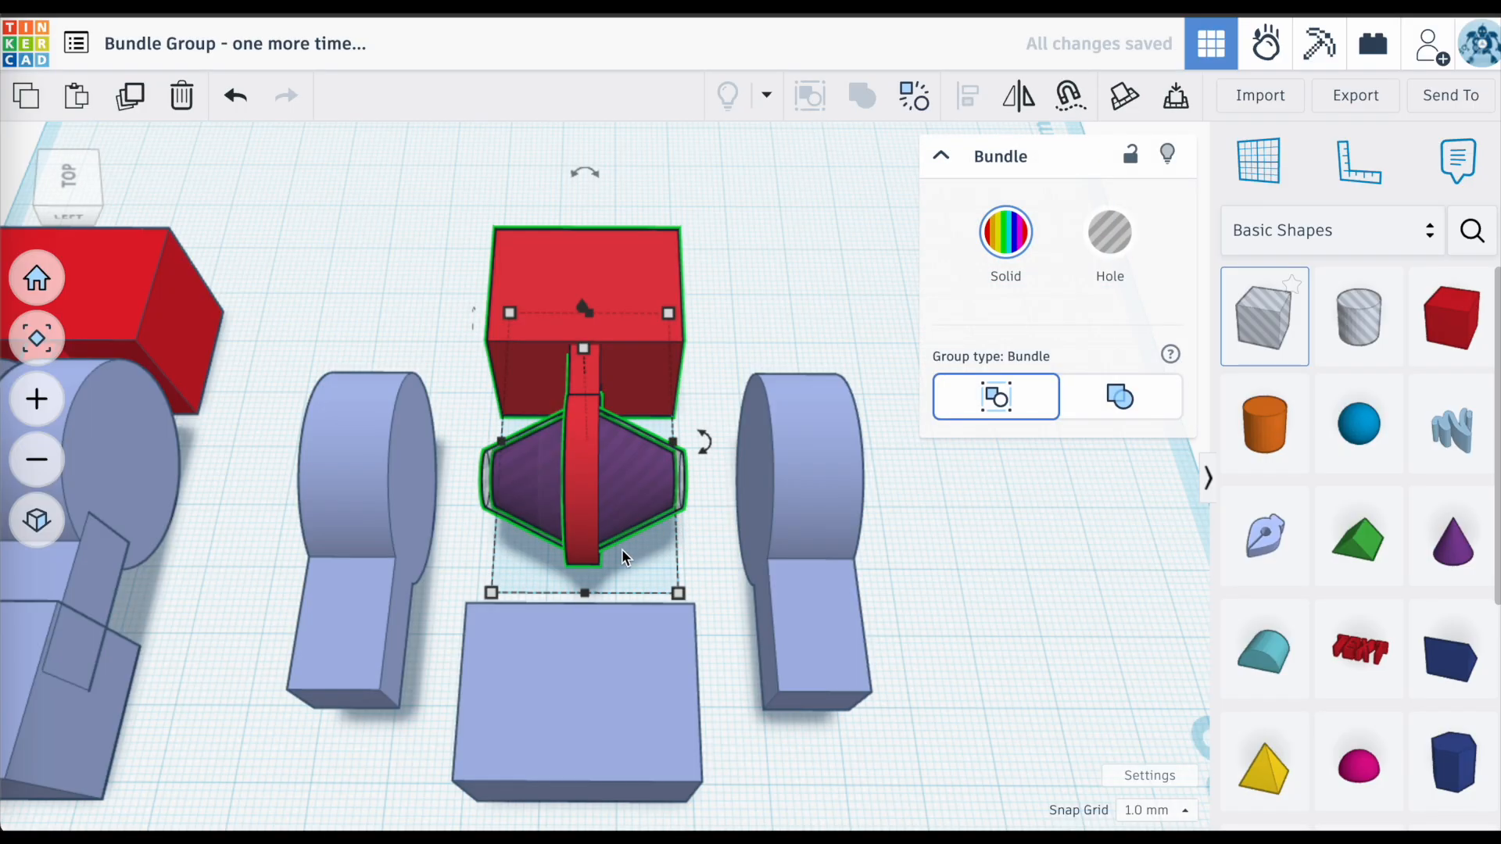
{"action": "left_click_drag", "start_coordinate": [624, 296], "coordinate": [634, 271]}
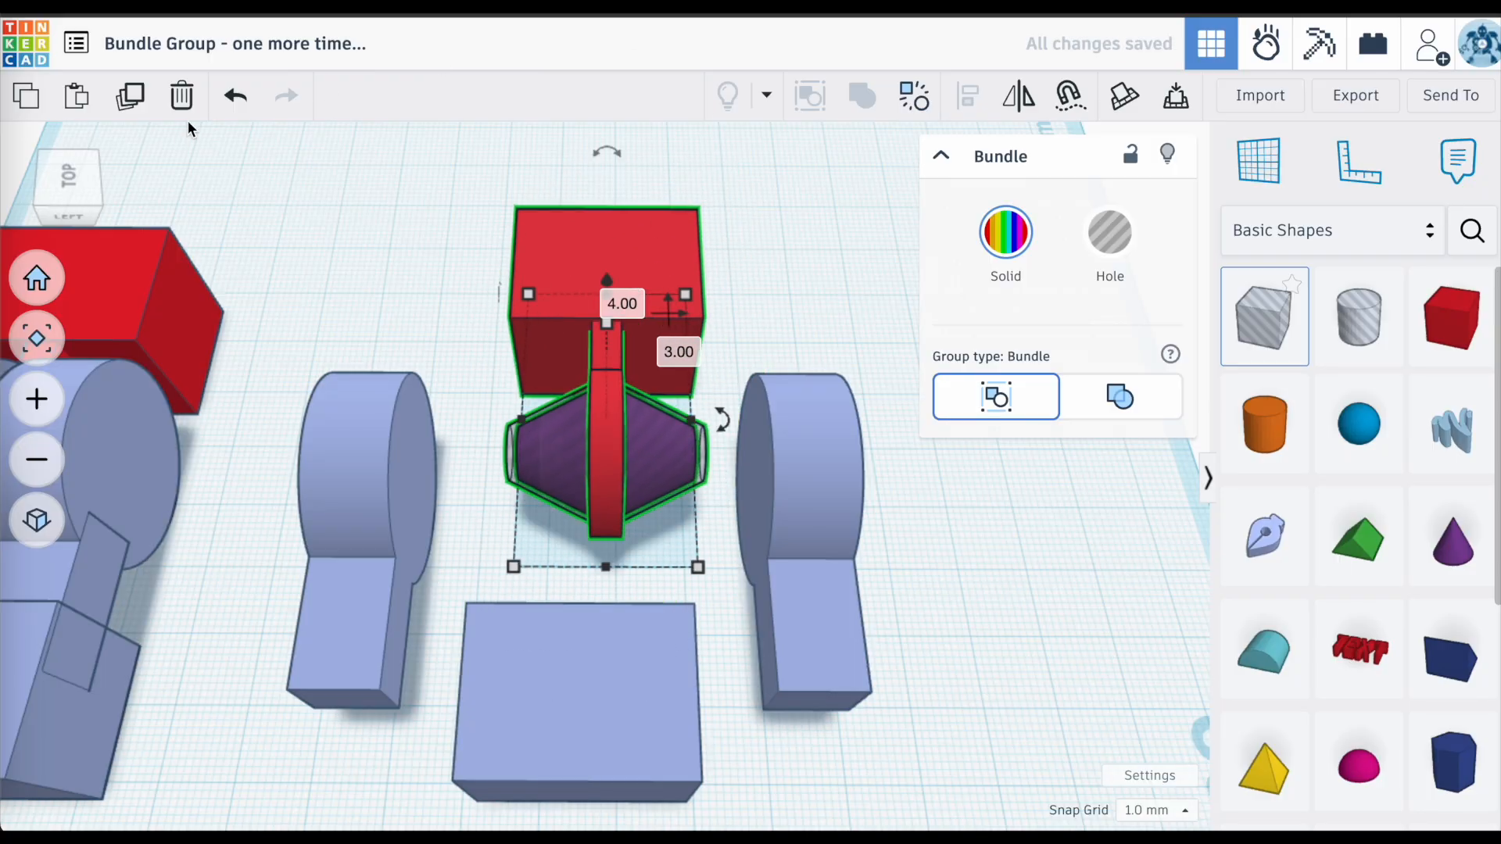
{"action": "left_click", "coordinate": [235, 96]}
Move the blue hinge arm farthest from the finished hinge inward over its purple cone, leaving a small gap beside the red disc
{"action": "left_click", "coordinate": [808, 582]}
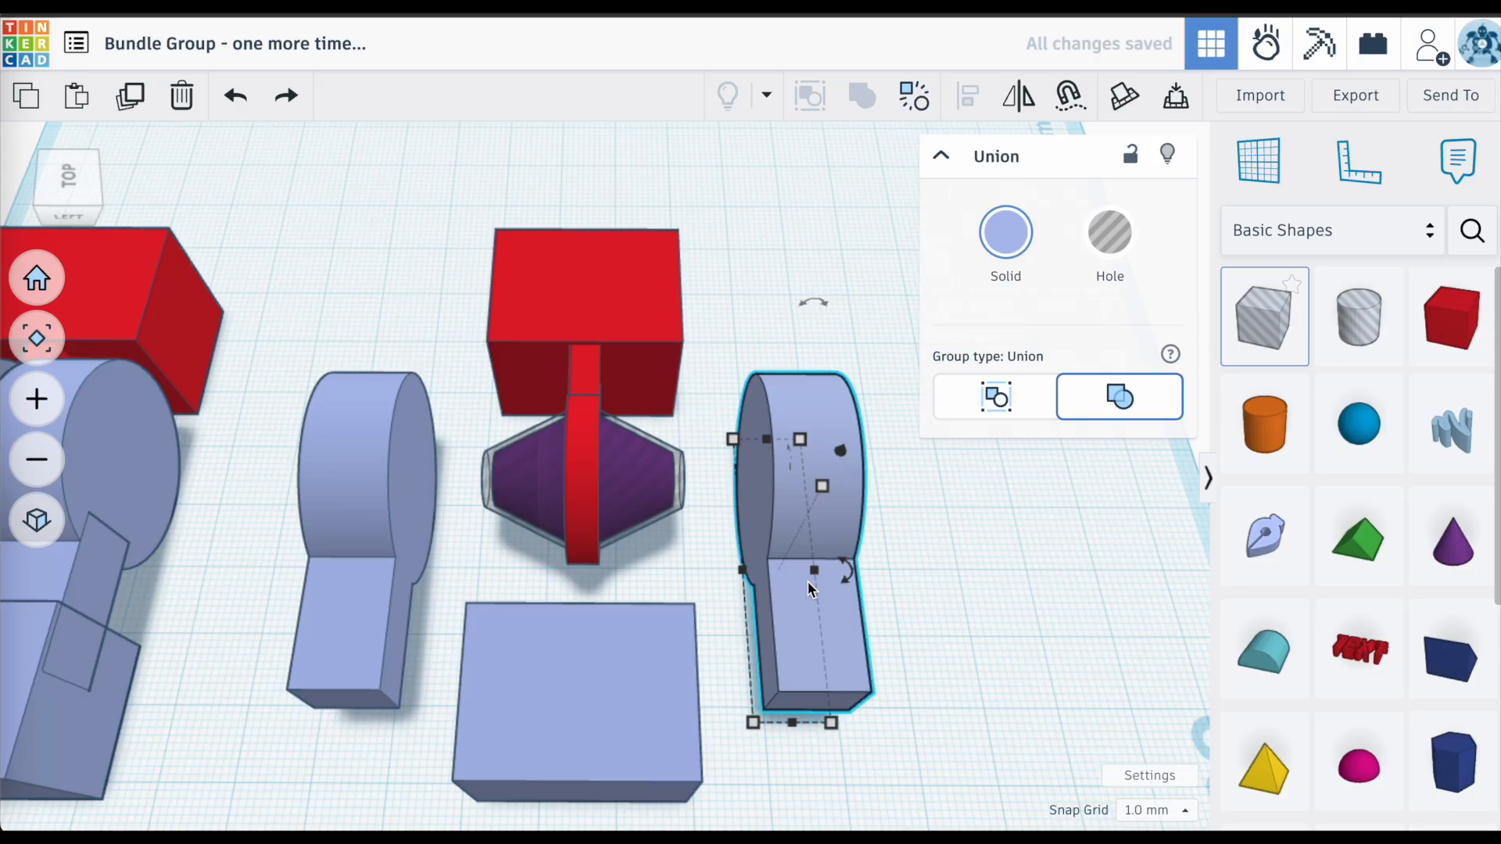
{"action": "key", "text": "Left"}
{"action": "key", "text": "Left"}
{"action": "key", "text": "Left"}
{"action": "key", "text": "Left"}
{"action": "key", "text": "Left"}
{"action": "key", "text": "Left"}
{"action": "key", "text": "Left"}
{"action": "key", "text": "Left"}
{"action": "key", "text": "Left"}
{"action": "key", "text": "Left"}
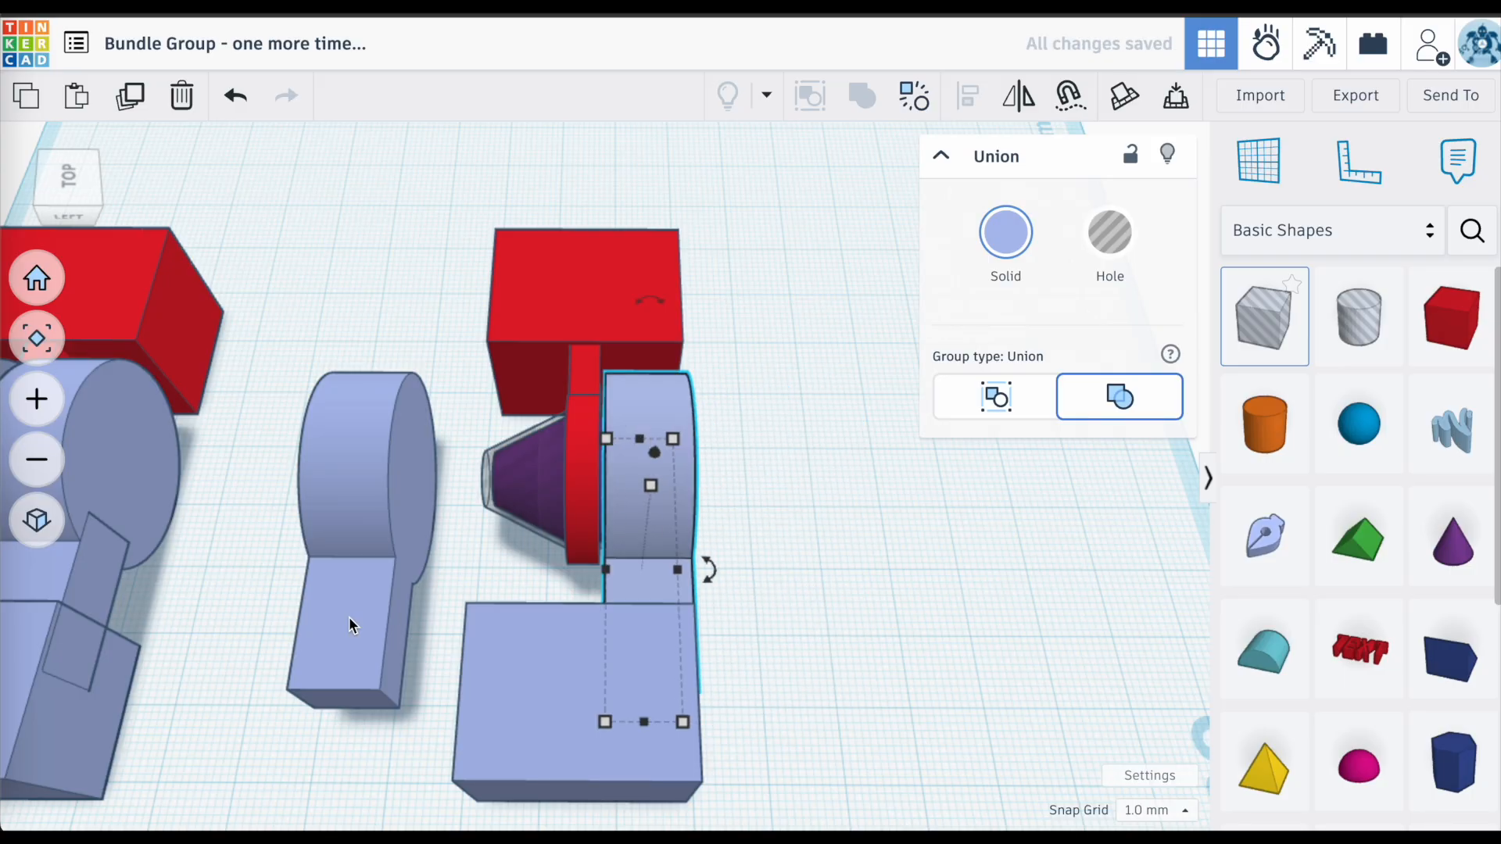
Move the opposite blue hinge arm inward over the other purple cone, leaving a matching gap beside the red disc
{"action": "left_click", "coordinate": [348, 617]}
{"action": "key", "text": "Right"}
{"action": "key", "text": "Right"}
{"action": "key", "text": "Right"}
{"action": "key", "text": "Right"}
{"action": "key", "text": "Right"}
{"action": "key", "text": "Right"}
{"action": "key", "text": "Right"}
{"action": "key", "text": "Right"}
{"action": "key", "text": "Right"}
{"action": "key", "text": "Right"}
{"action": "key", "text": "Right"}
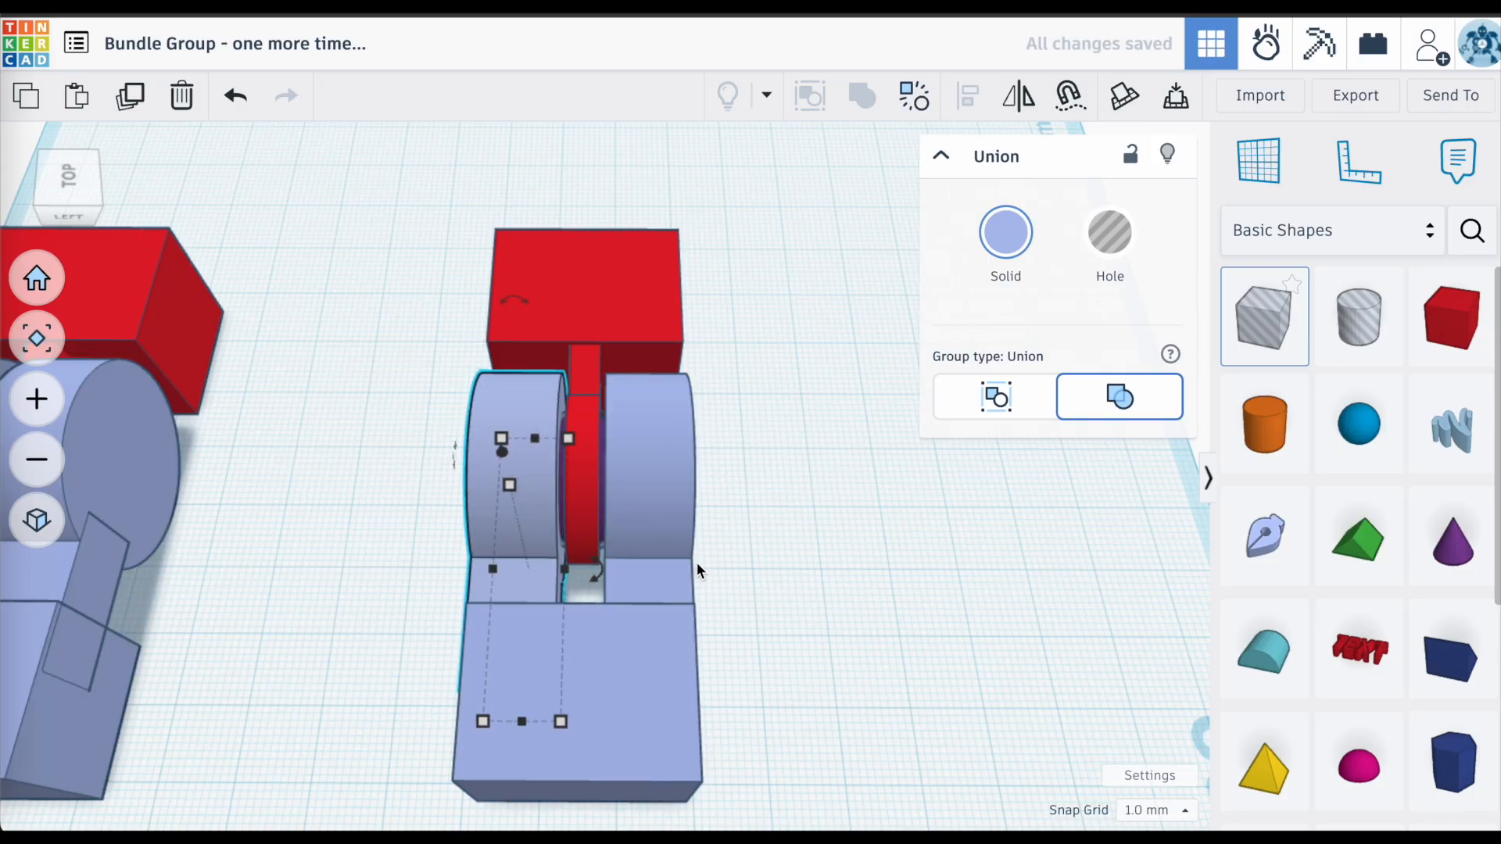
Combine the bundled red hinge part, both blue arms and the blue block into one Union group
{"action": "left_click", "coordinate": [763, 304]}
{"action": "left_click_drag", "start_coordinate": [763, 304], "coordinate": [420, 654]}
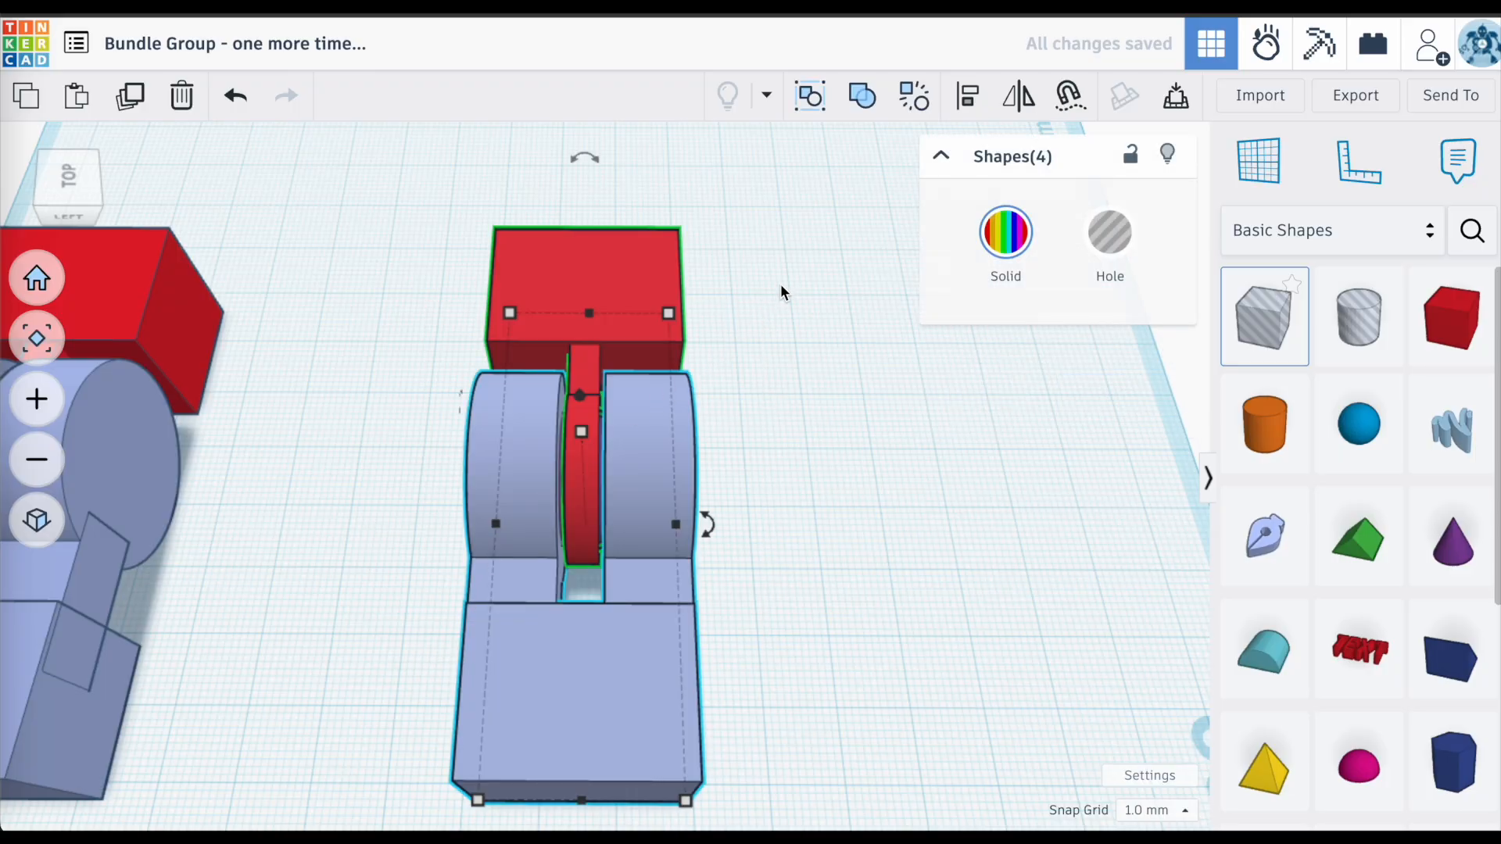
{"action": "left_click", "coordinate": [860, 98]}
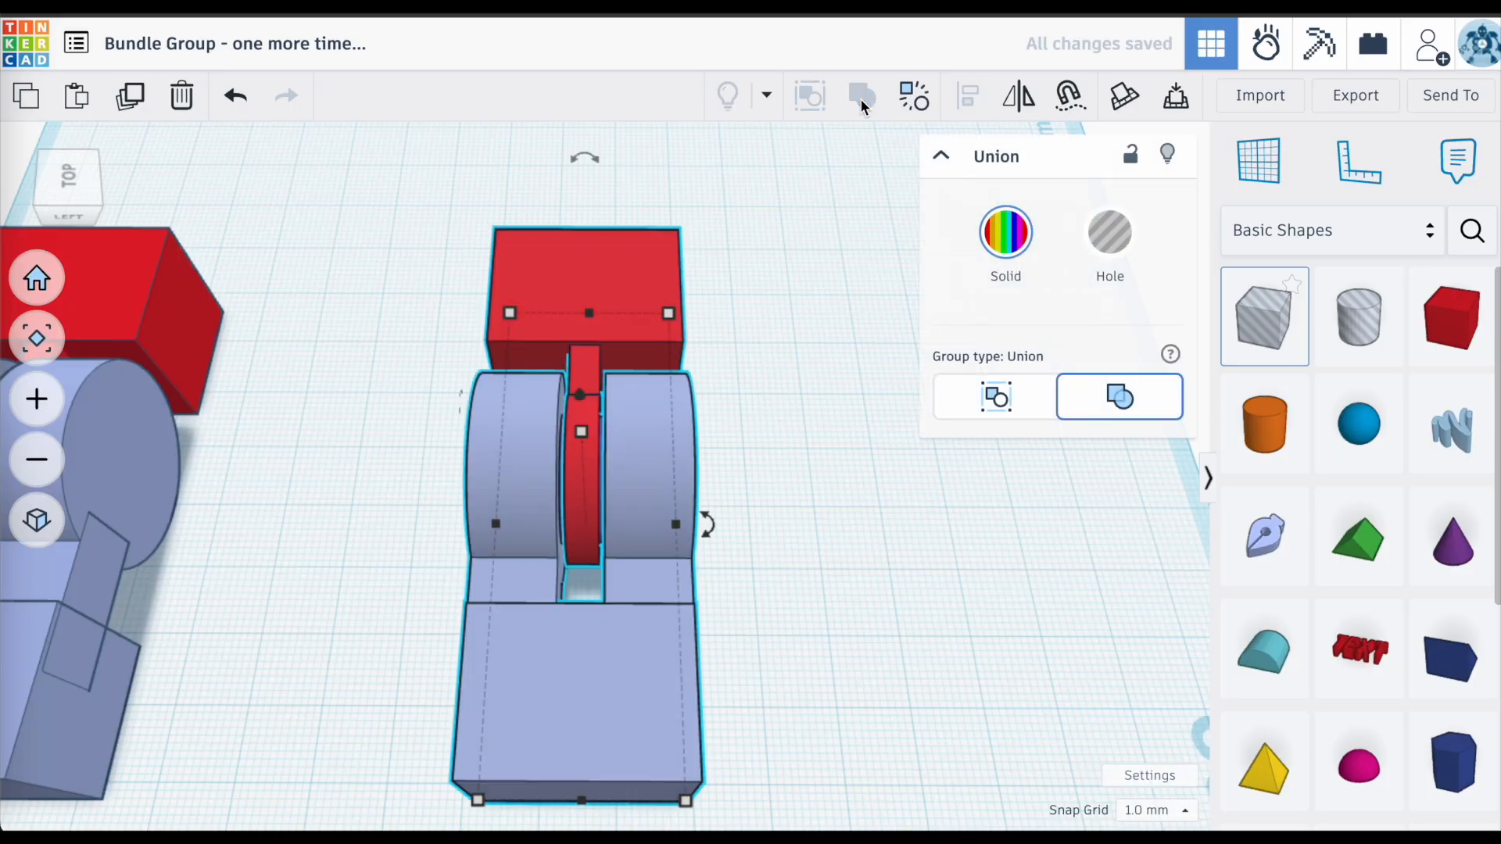
Make the combined hinge transparent and examine the clearance around the cones inside the blue arms
{"action": "scroll", "coordinate": [568, 443], "scroll_direction": "up", "scroll_amount": 5}
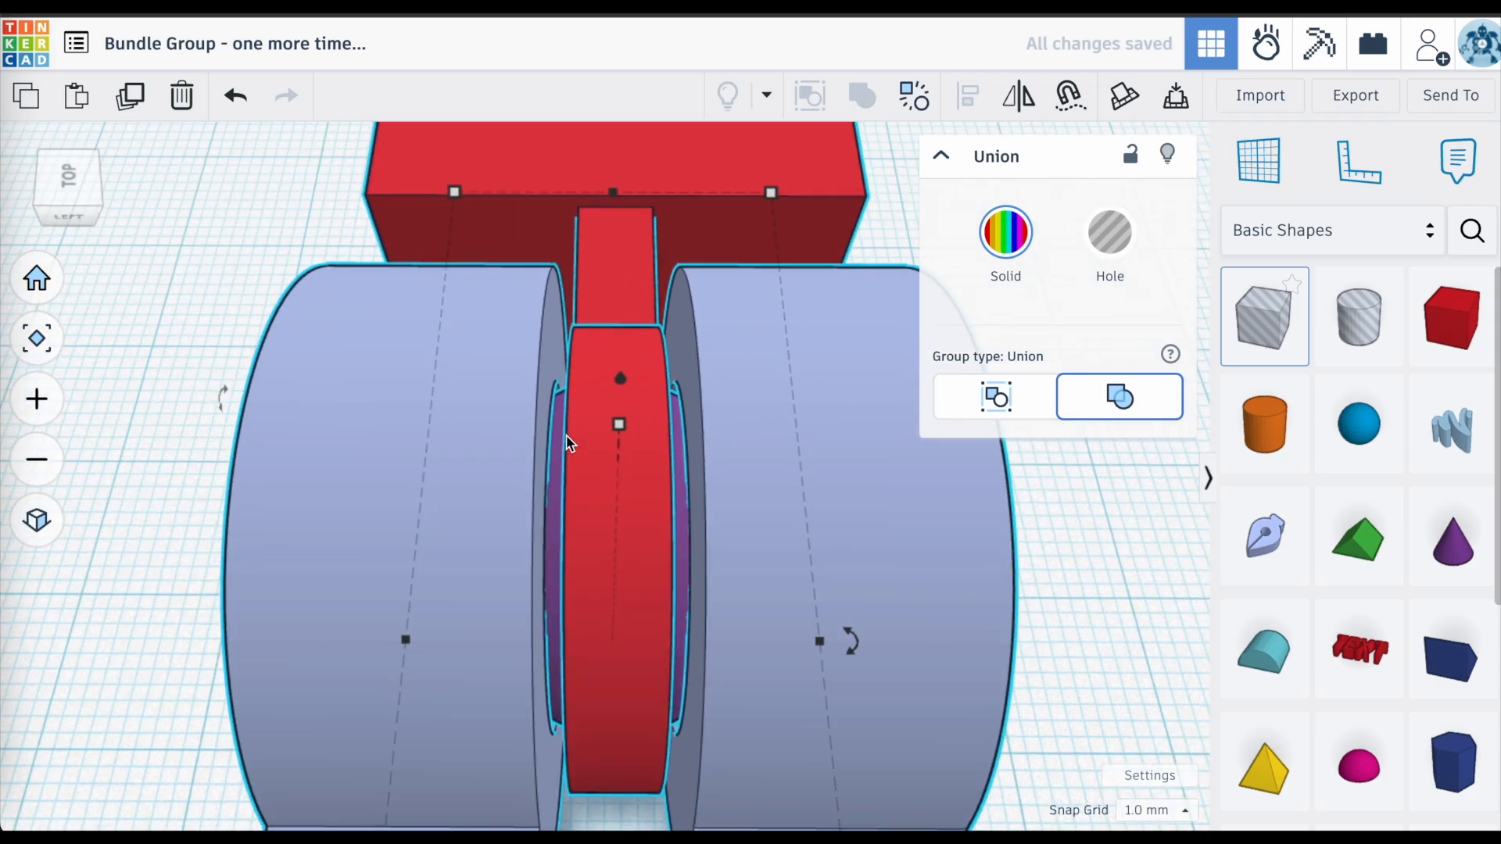
{"action": "right_click_drag", "start_coordinate": [568, 443], "coordinate": [538, 489]}
{"action": "scroll", "coordinate": [539, 494], "scroll_direction": "up", "scroll_amount": 3}
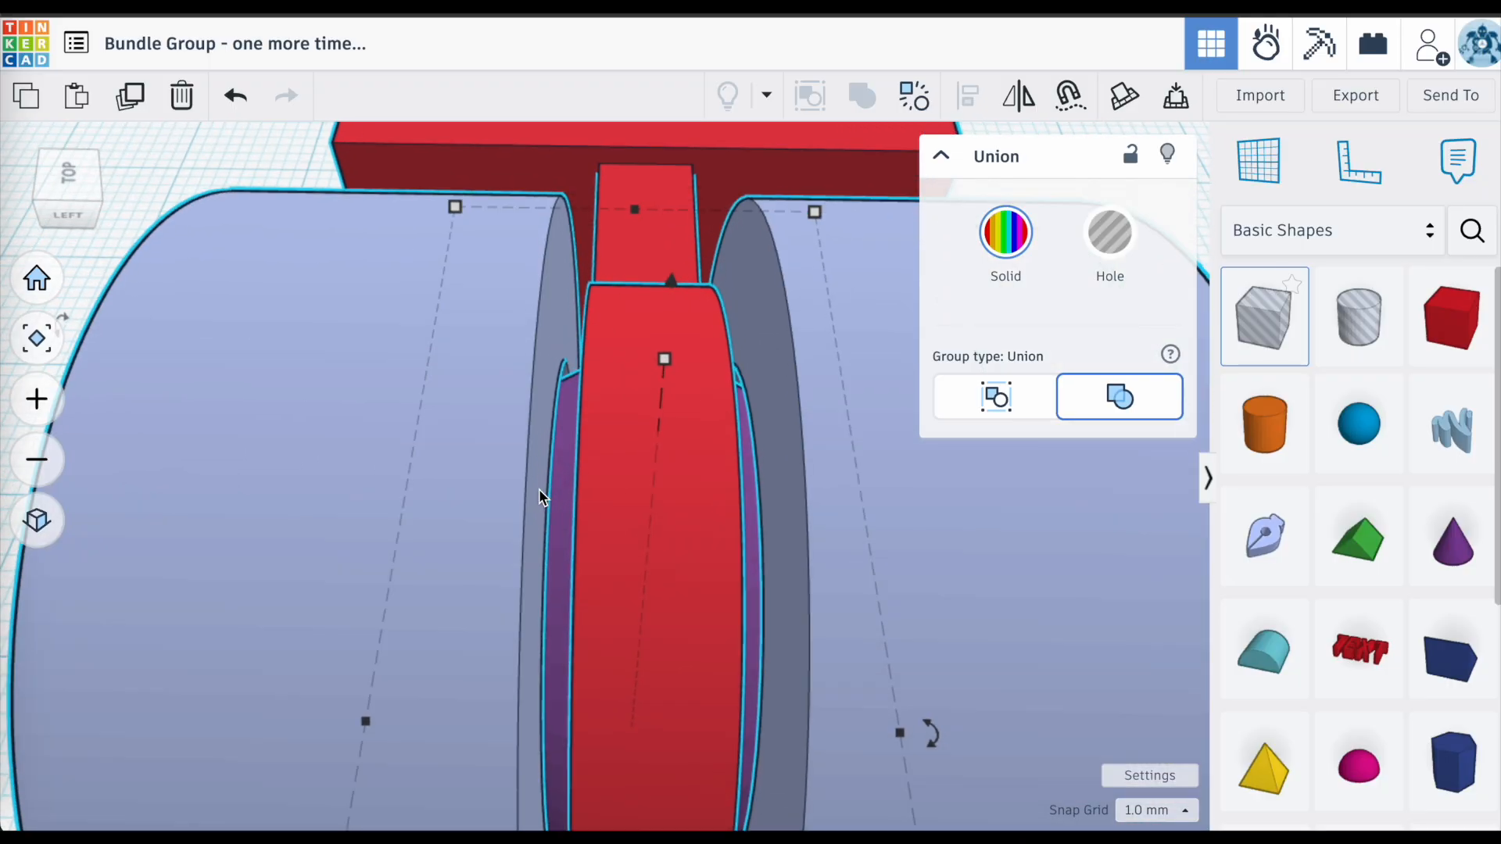
{"action": "scroll", "coordinate": [541, 495], "scroll_direction": "down", "scroll_amount": 5}
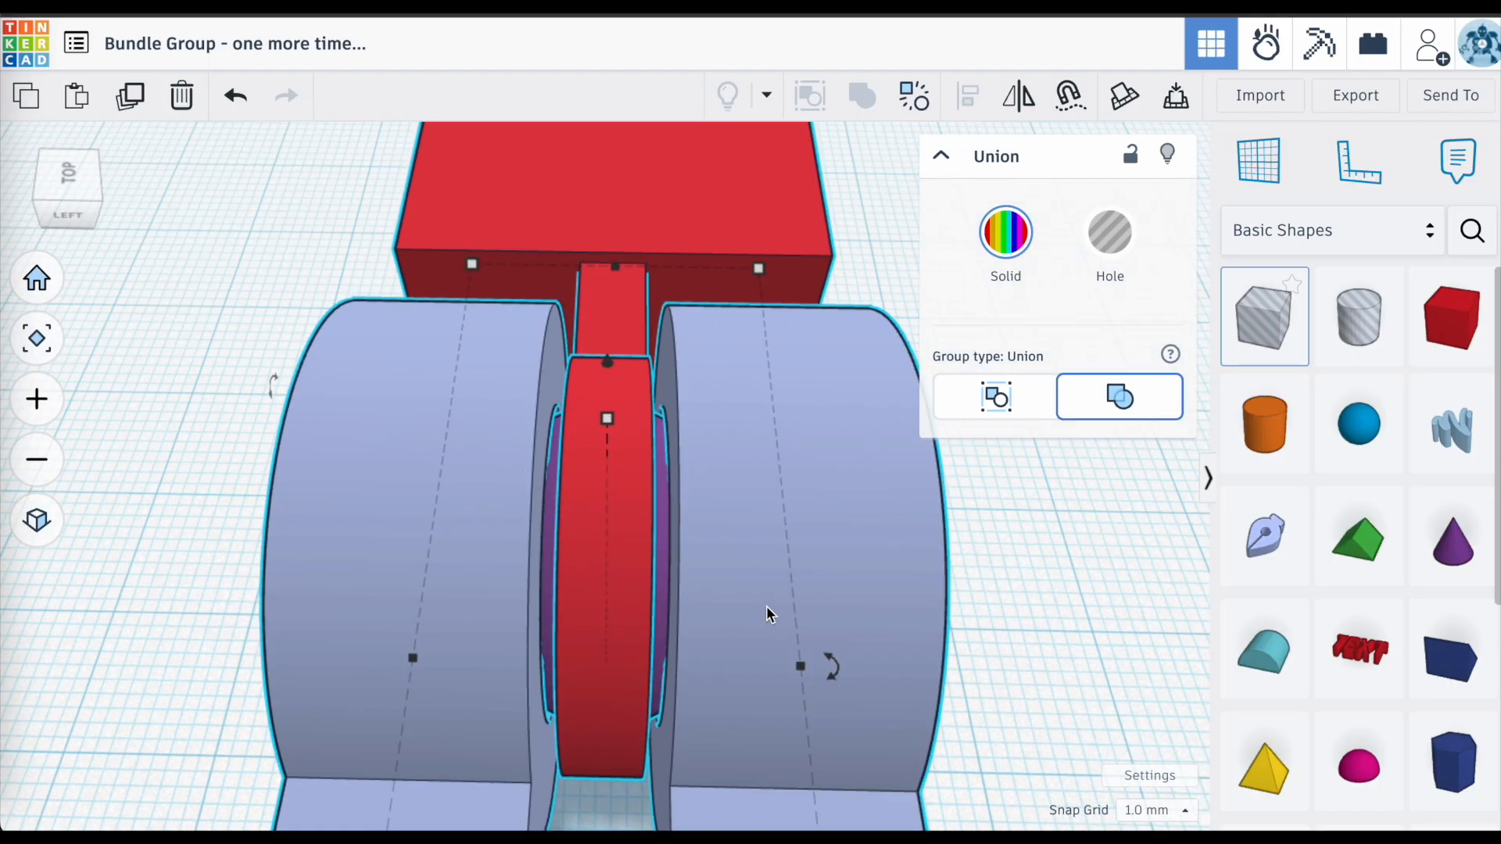
{"action": "scroll", "coordinate": [663, 527], "scroll_direction": "up", "scroll_amount": 5}
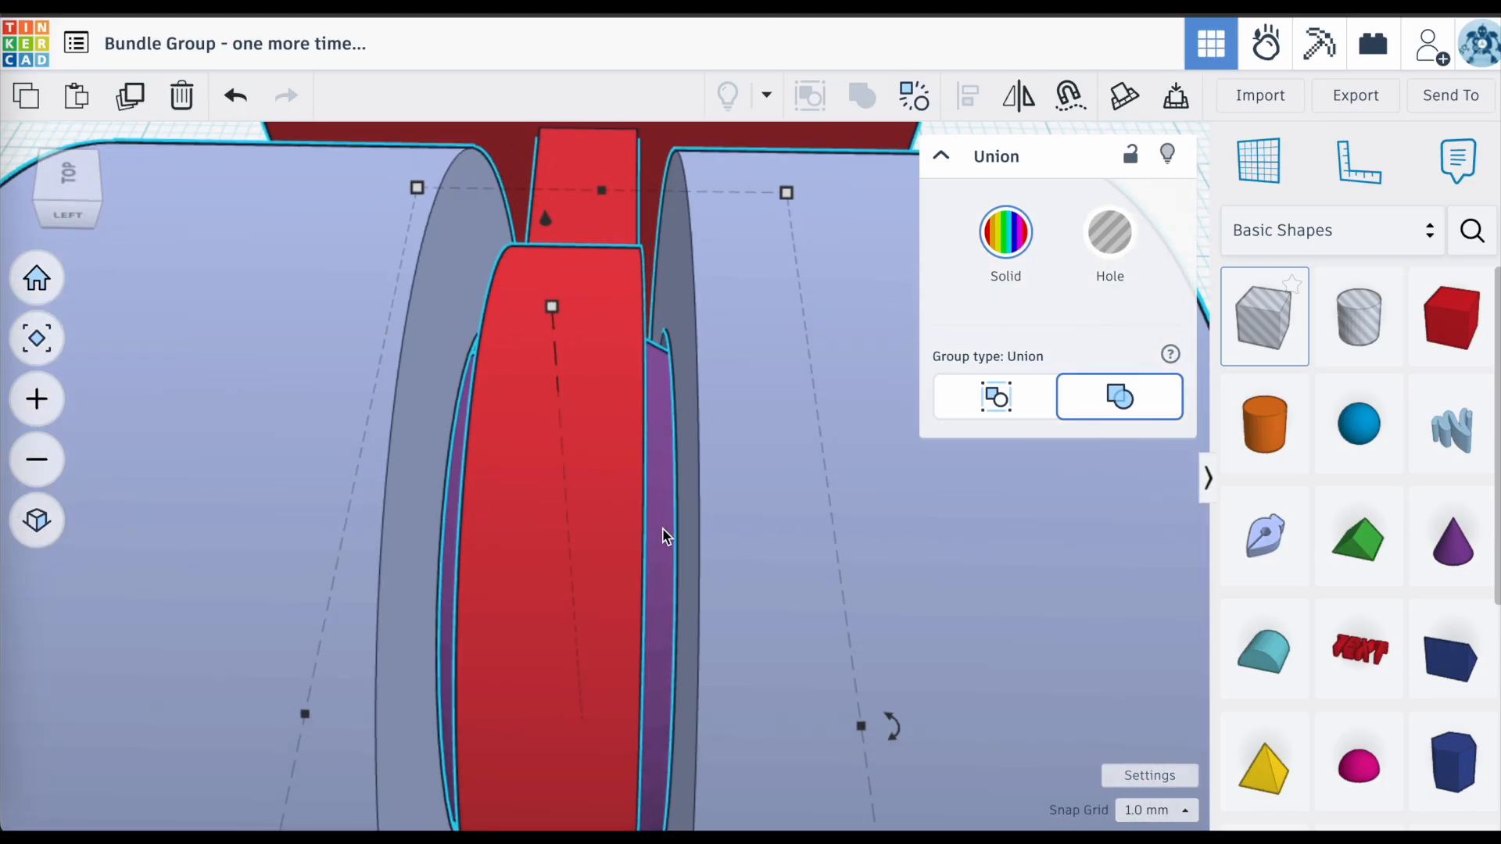
{"action": "scroll", "coordinate": [661, 514], "scroll_direction": "down", "scroll_amount": 4}
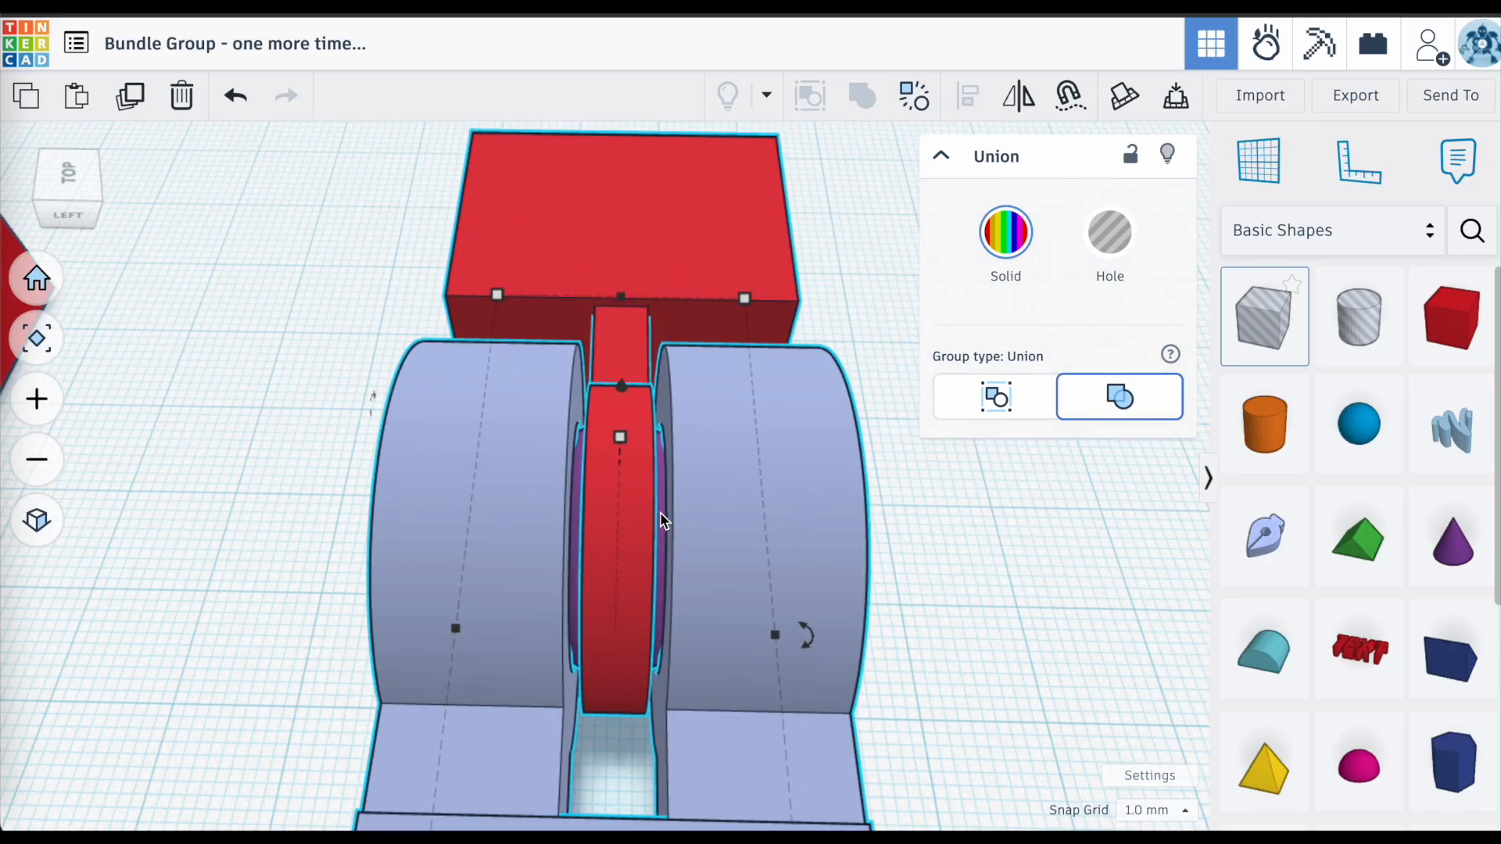
{"action": "left_click", "coordinate": [924, 509]}
{"action": "left_click", "coordinate": [807, 519]}
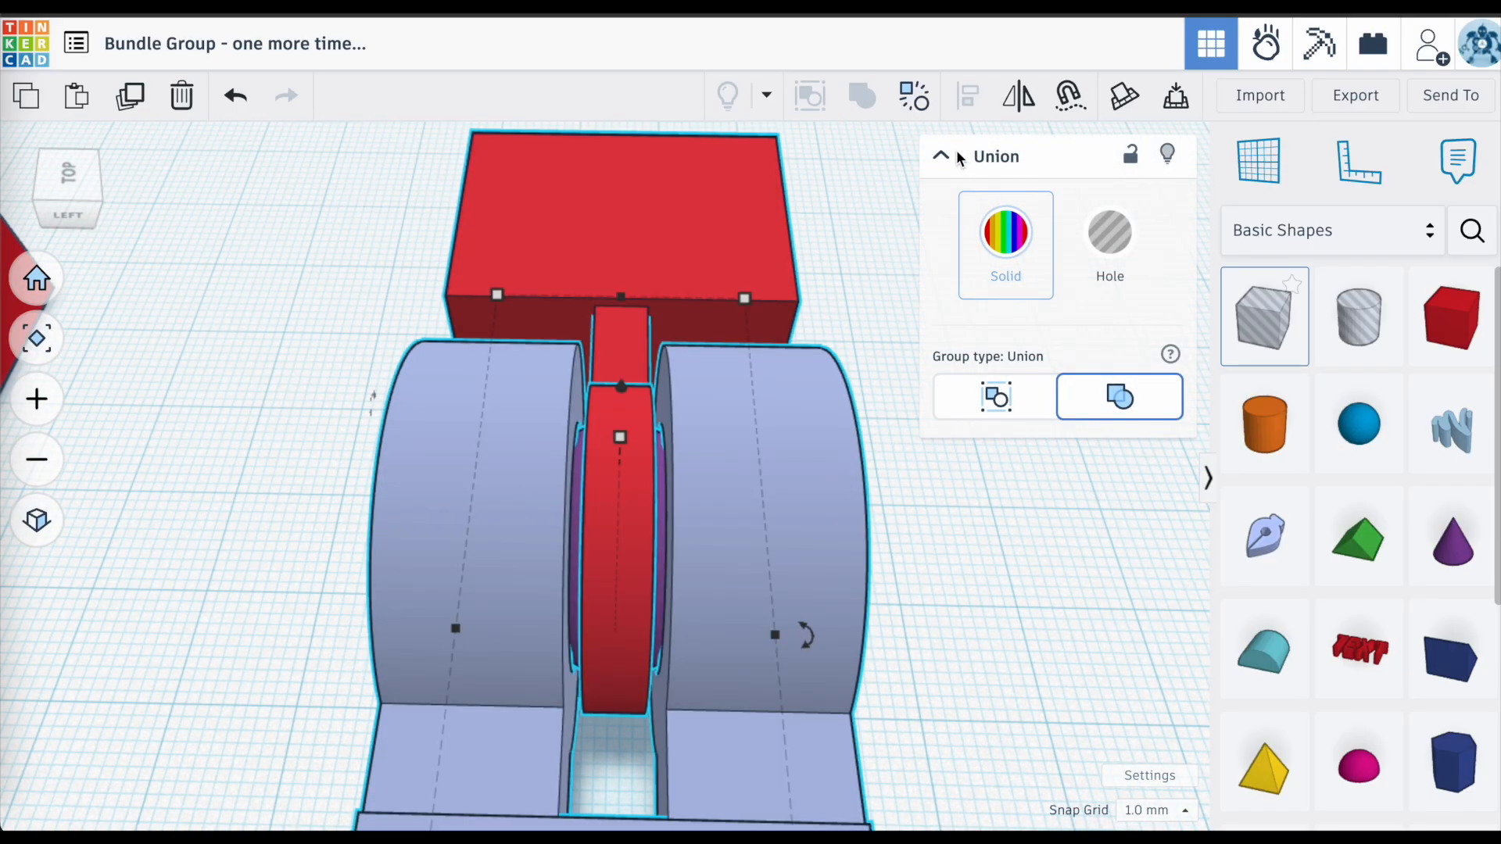
{"action": "double_click", "coordinate": [805, 439]}
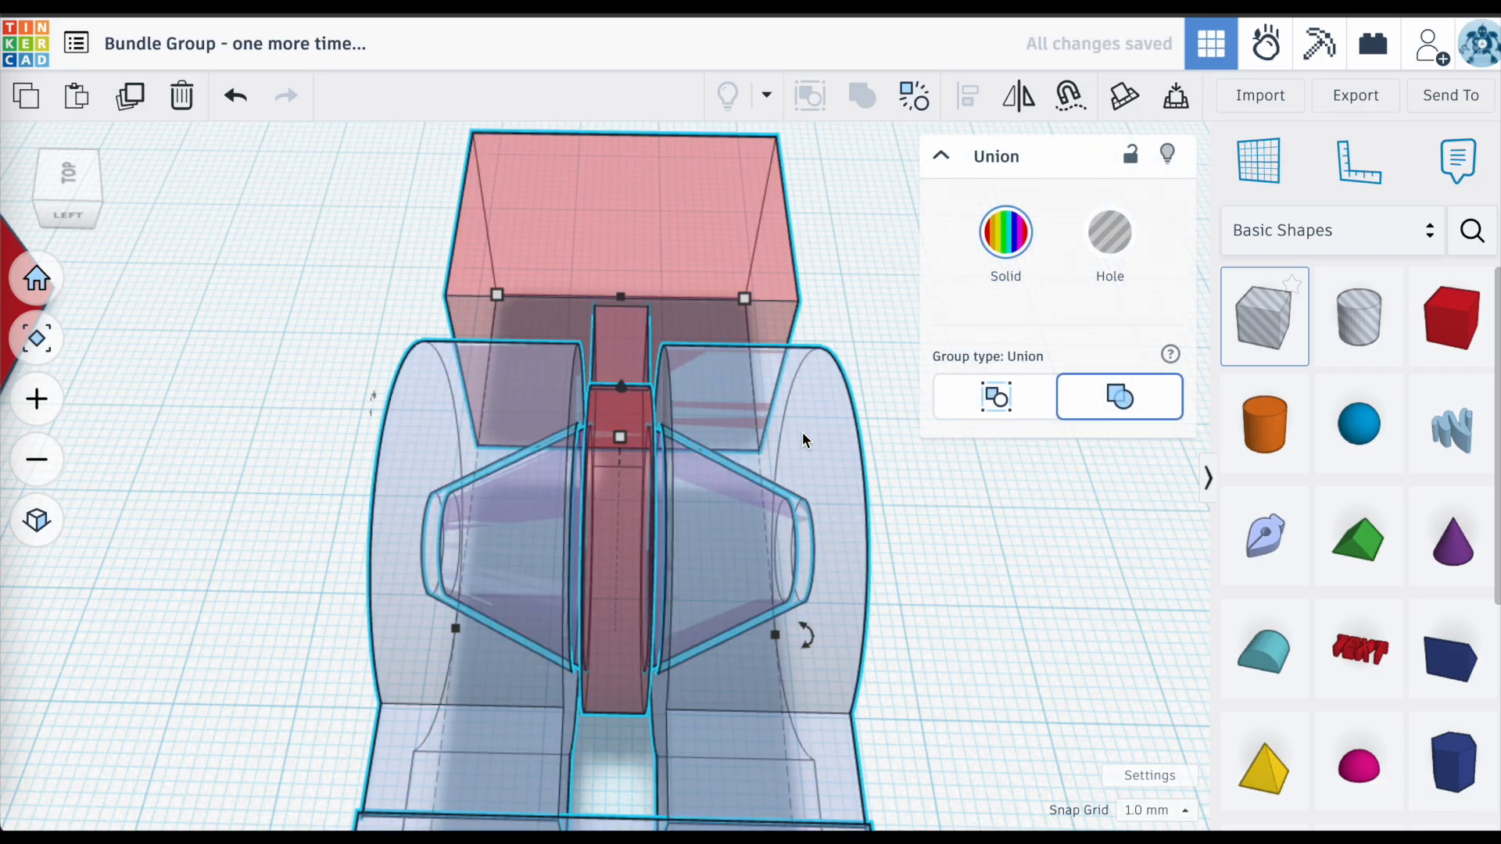
{"action": "right_click_drag", "start_coordinate": [713, 511], "coordinate": [588, 498]}
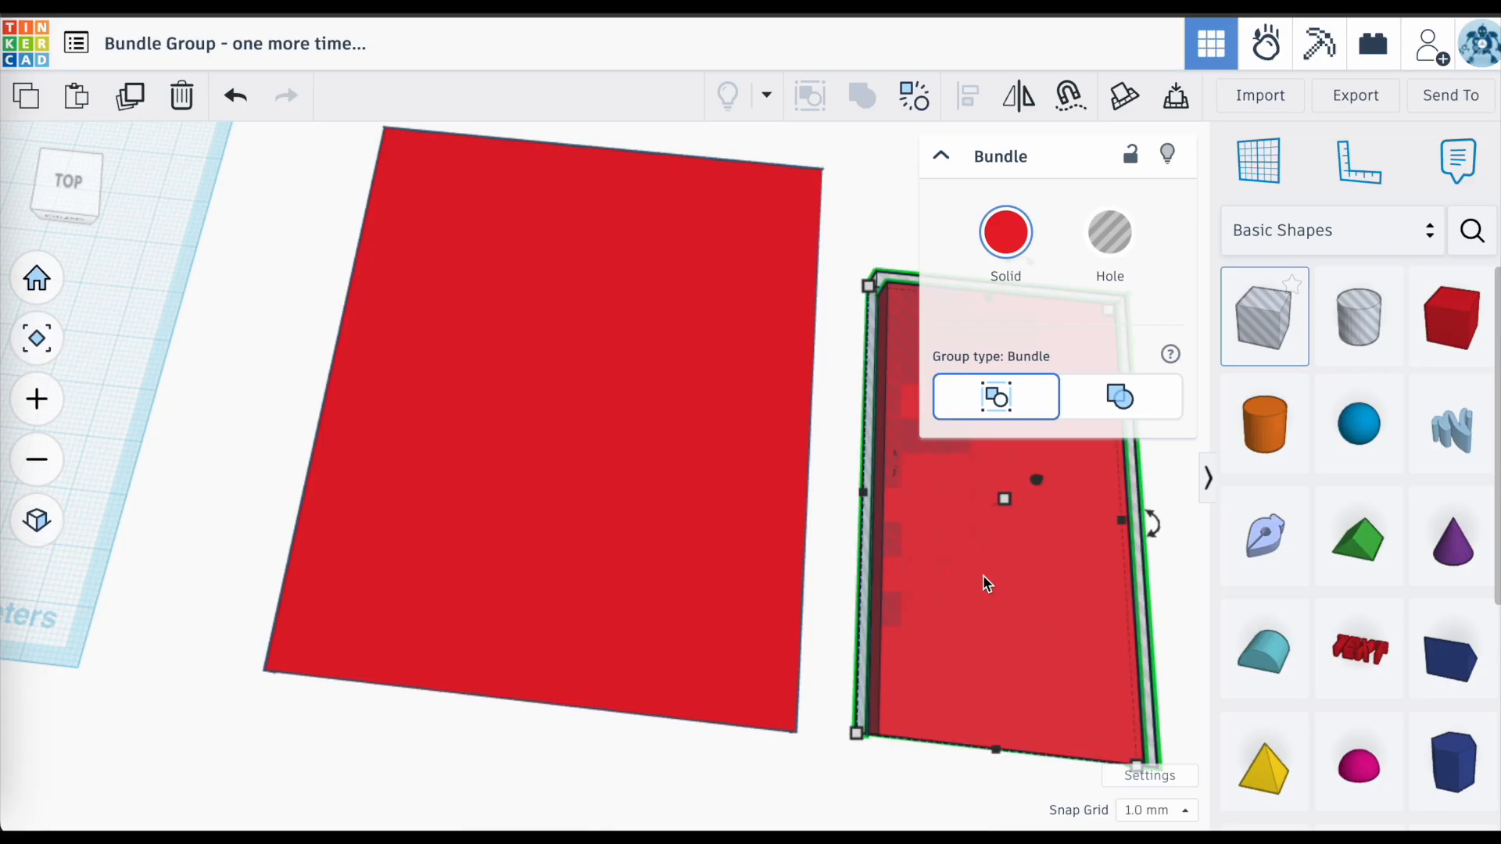
Place the bundled narrow plate inside the large red plate, flush with its near edge, and combine both into a Union group
{"action": "left_click_drag", "start_coordinate": [986, 582], "coordinate": [530, 531]}
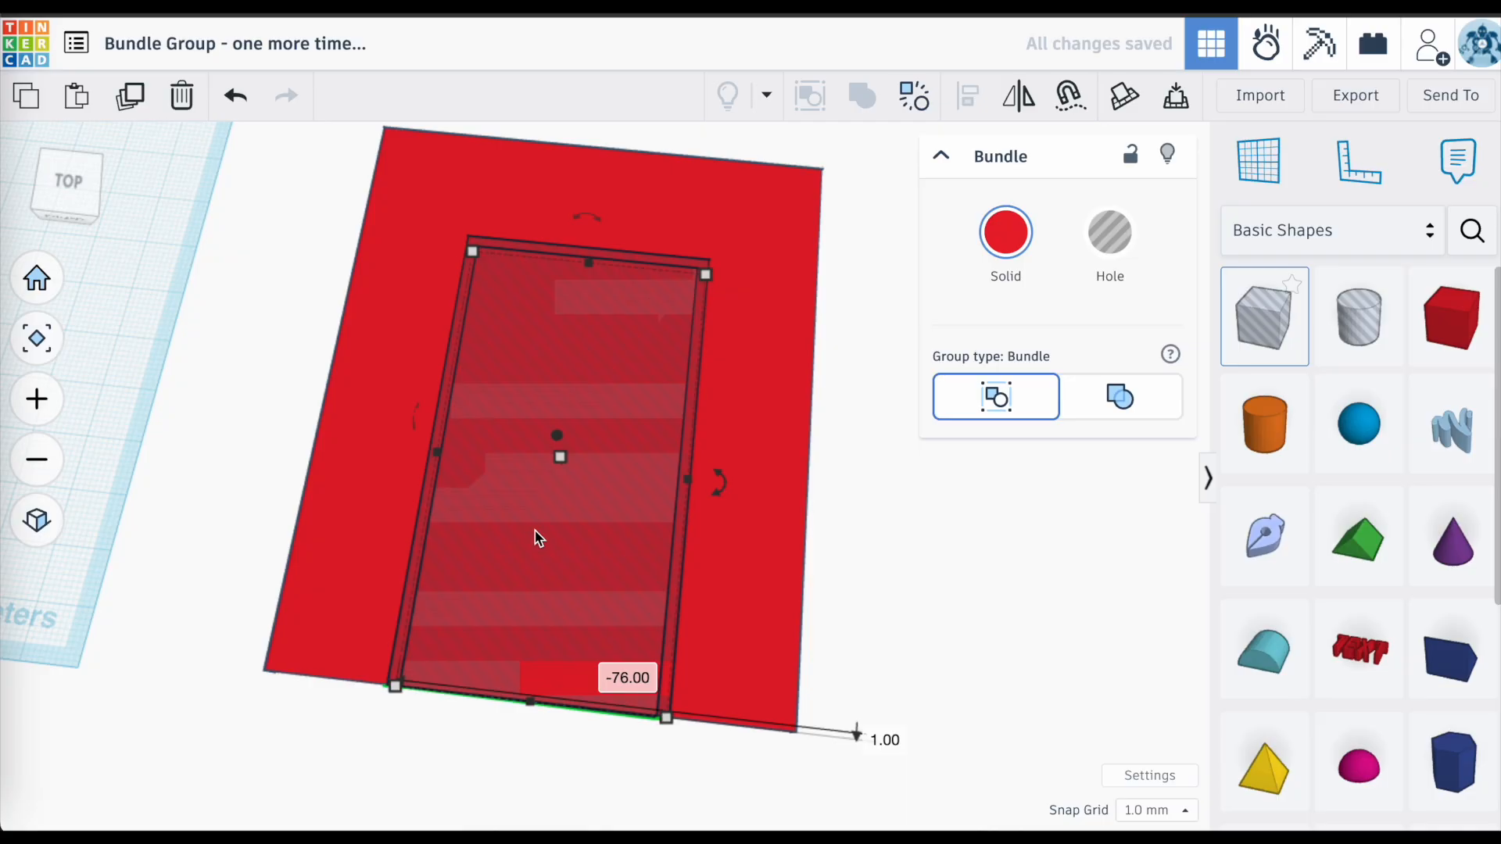
{"action": "left_click", "coordinate": [873, 598]}
{"action": "left_click_drag", "start_coordinate": [873, 598], "coordinate": [410, 336]}
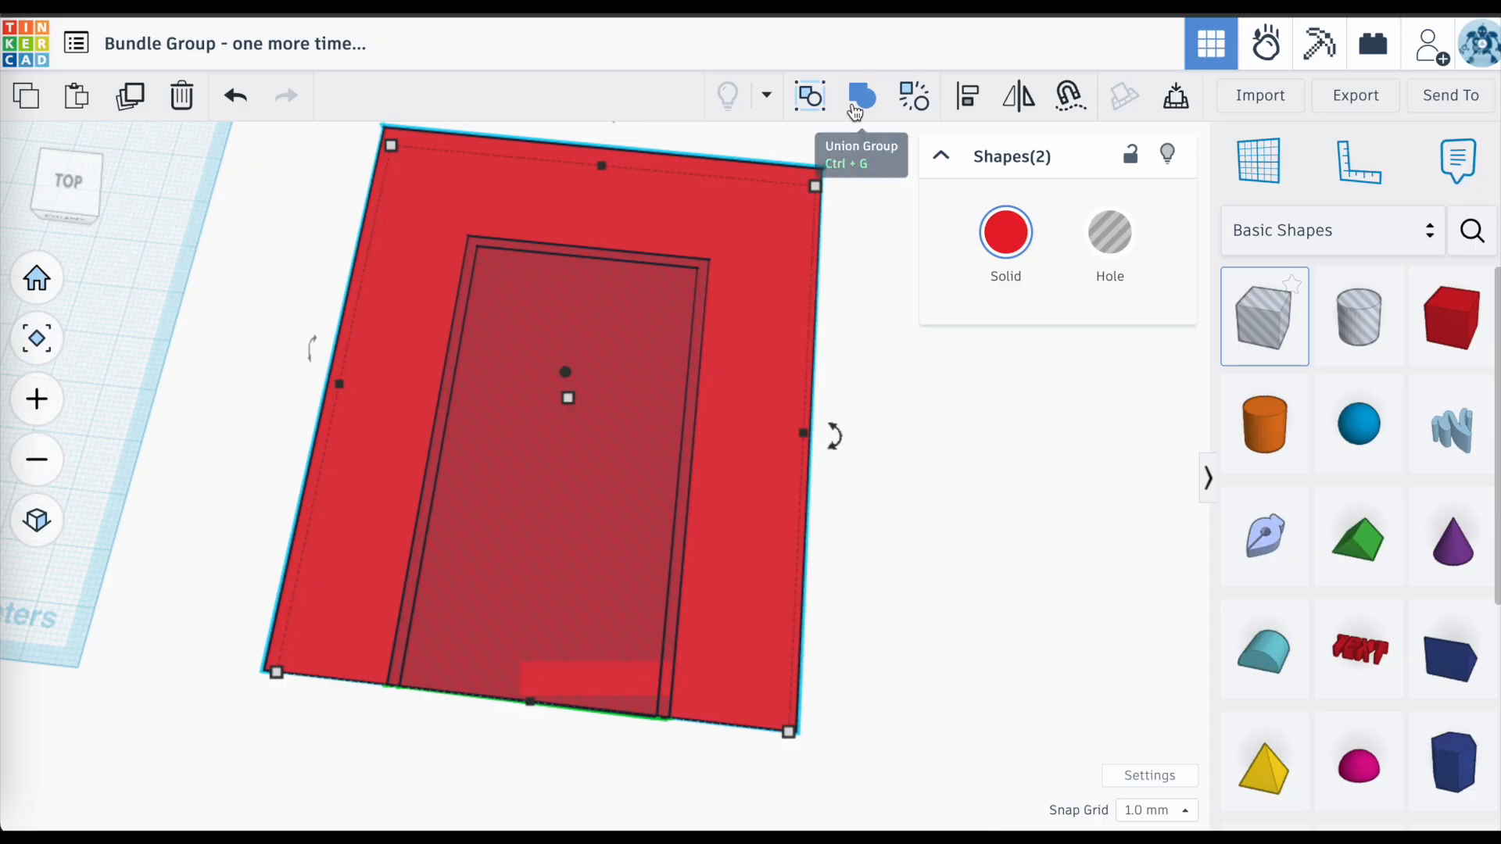
{"action": "left_click", "coordinate": [854, 111]}
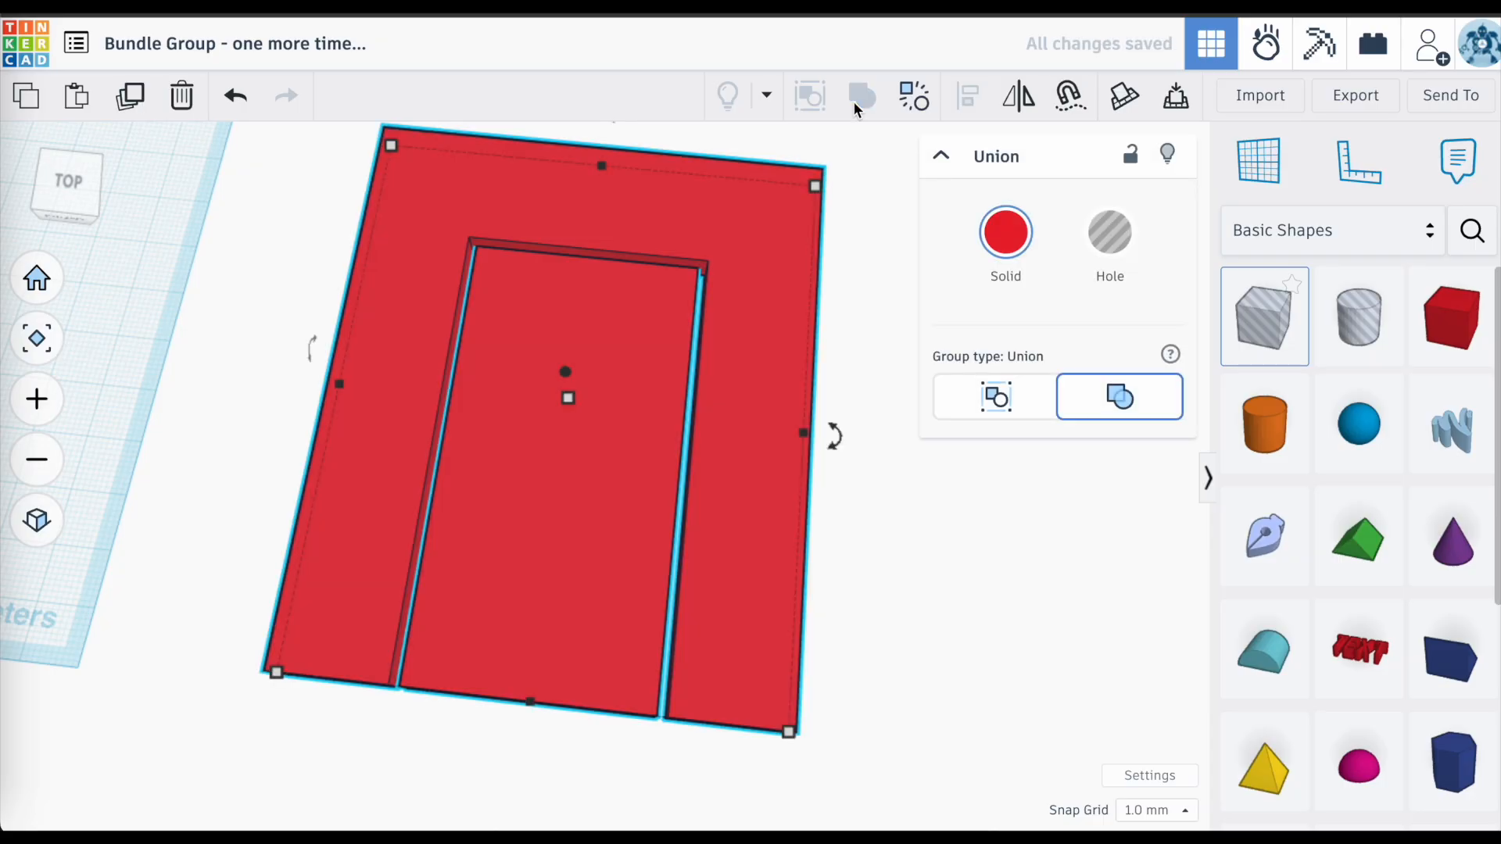
Examine the gap around the inner plate from several angles and distances
{"action": "left_click", "coordinate": [824, 605]}
{"action": "scroll", "coordinate": [680, 549], "scroll_direction": "up", "scroll_amount": 2}
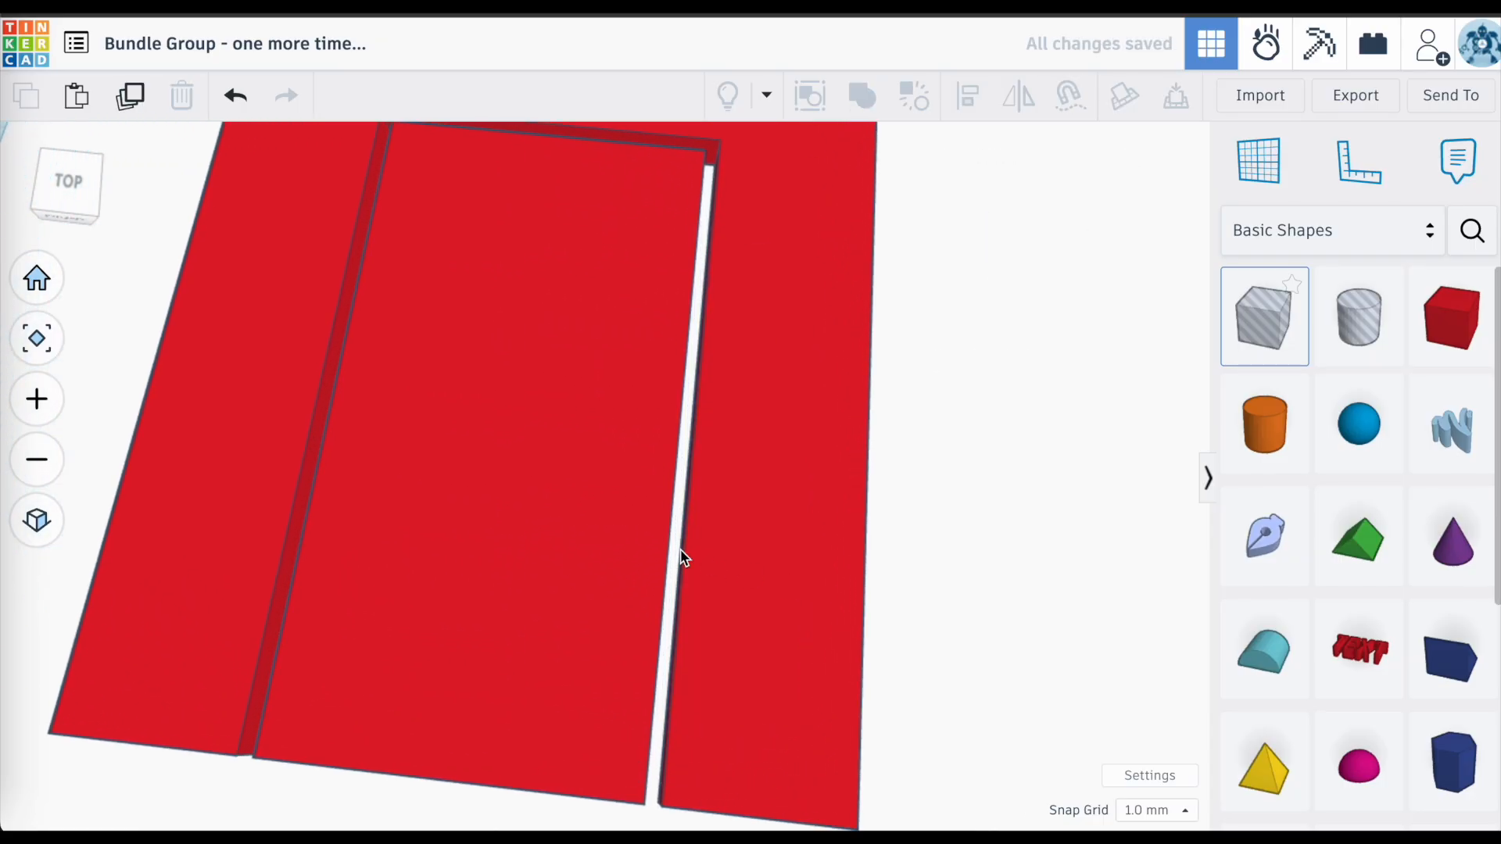
{"action": "mouse_move", "coordinate": [680, 548]}
{"action": "right_mouse_down"}
{"action": "mouse_move", "coordinate": [687, 590]}
{"action": "mouse_move", "coordinate": [706, 554]}
{"action": "right_mouse_up"}
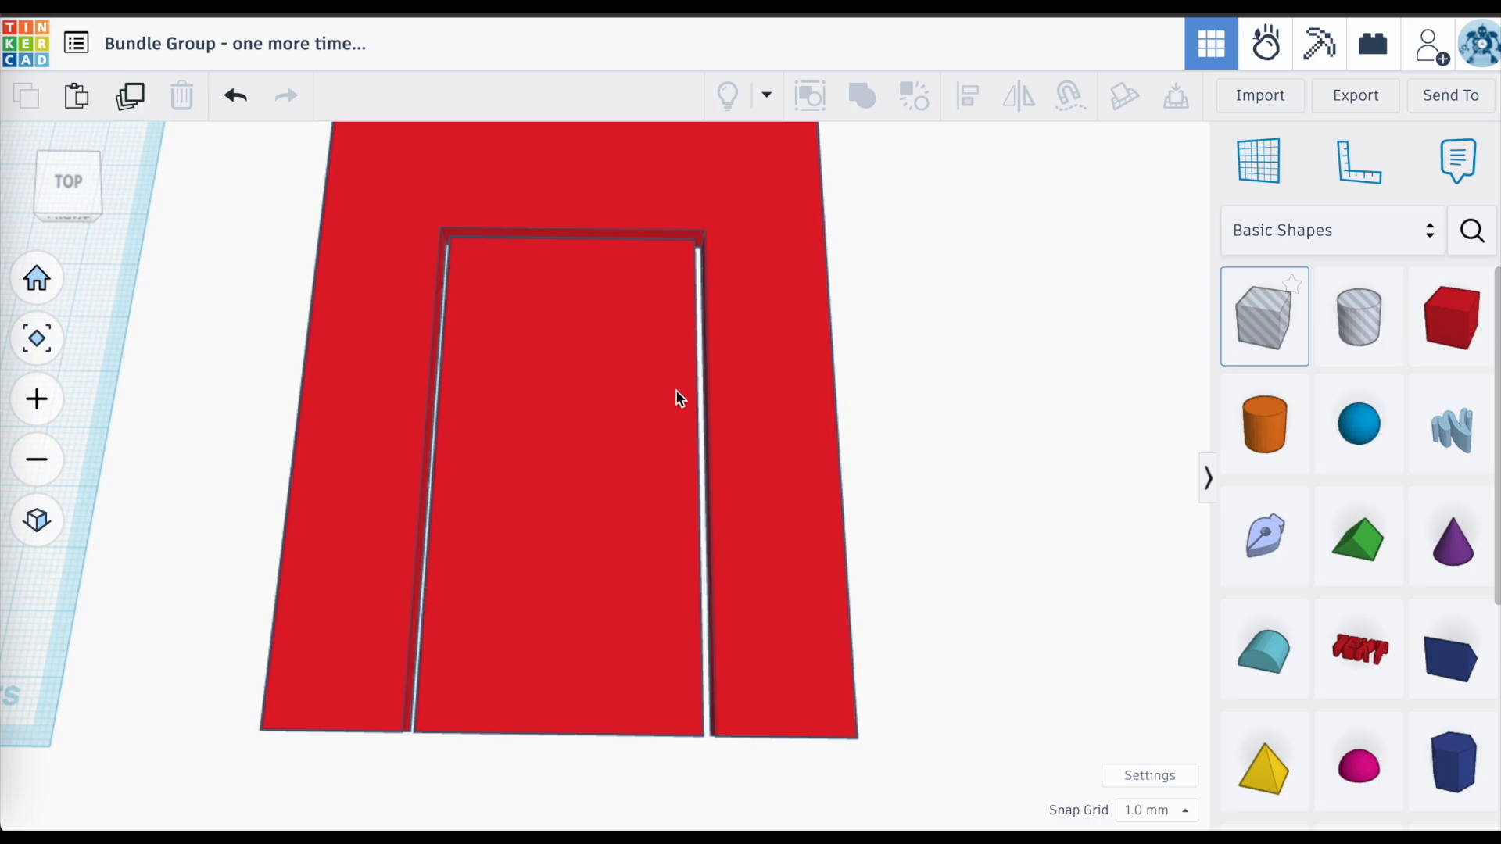
{"action": "scroll", "coordinate": [838, 494], "scroll_direction": "down", "scroll_amount": 3}
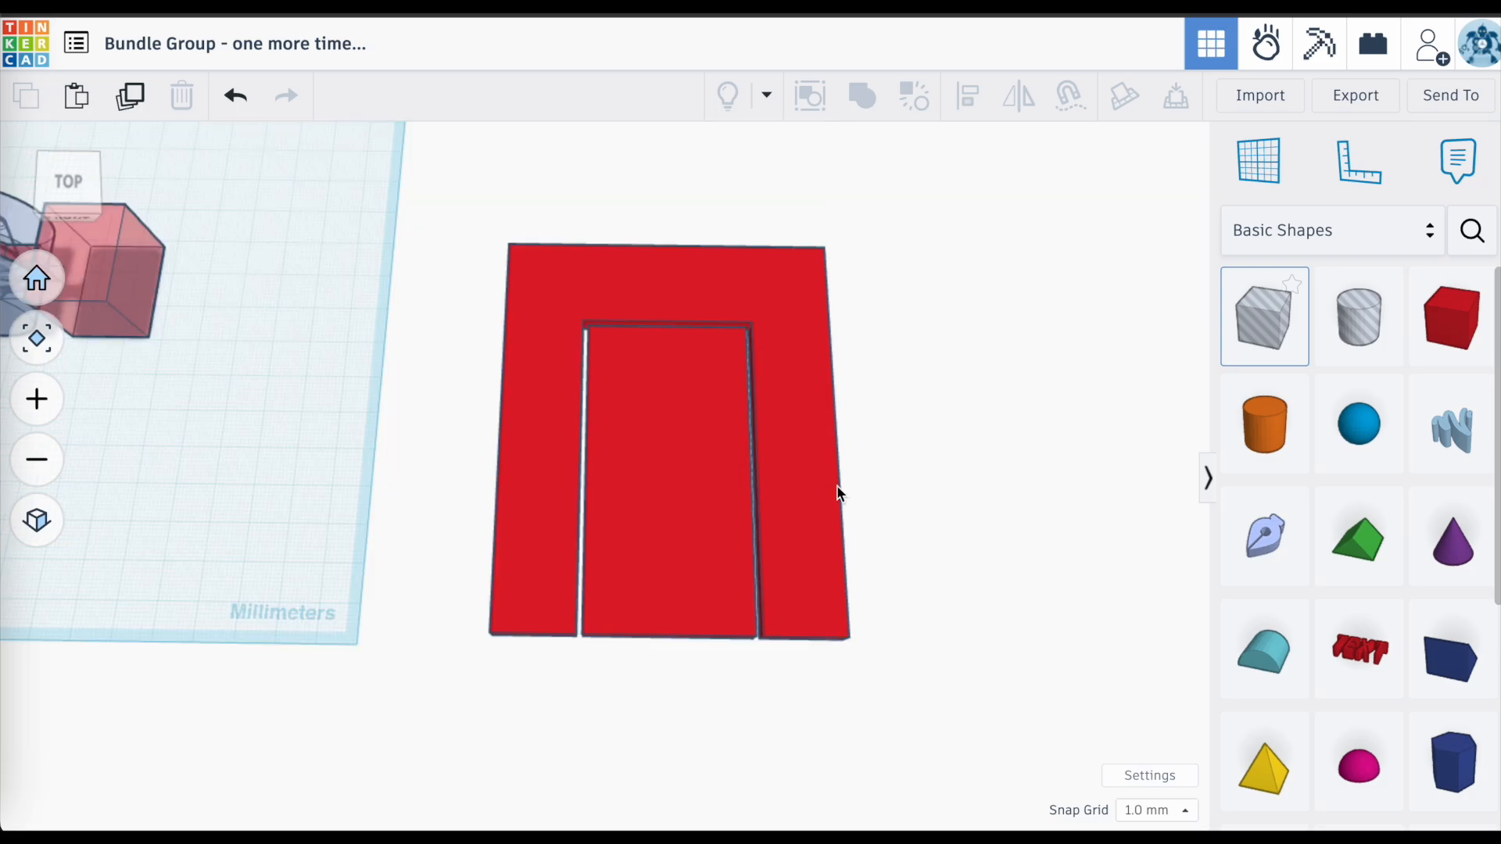
{"action": "scroll", "coordinate": [686, 416], "scroll_direction": "up", "scroll_amount": 2}
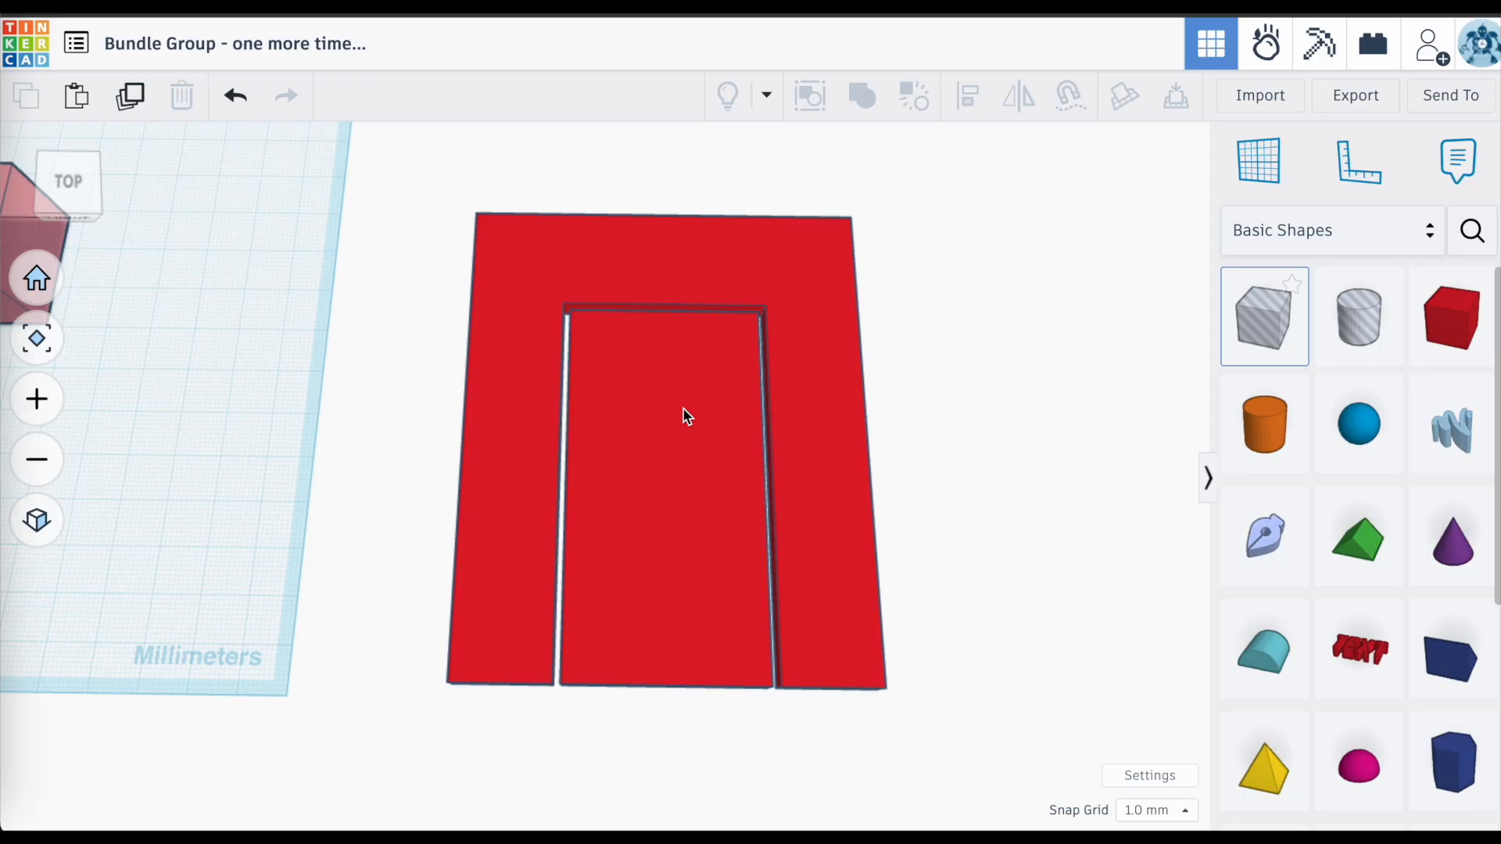